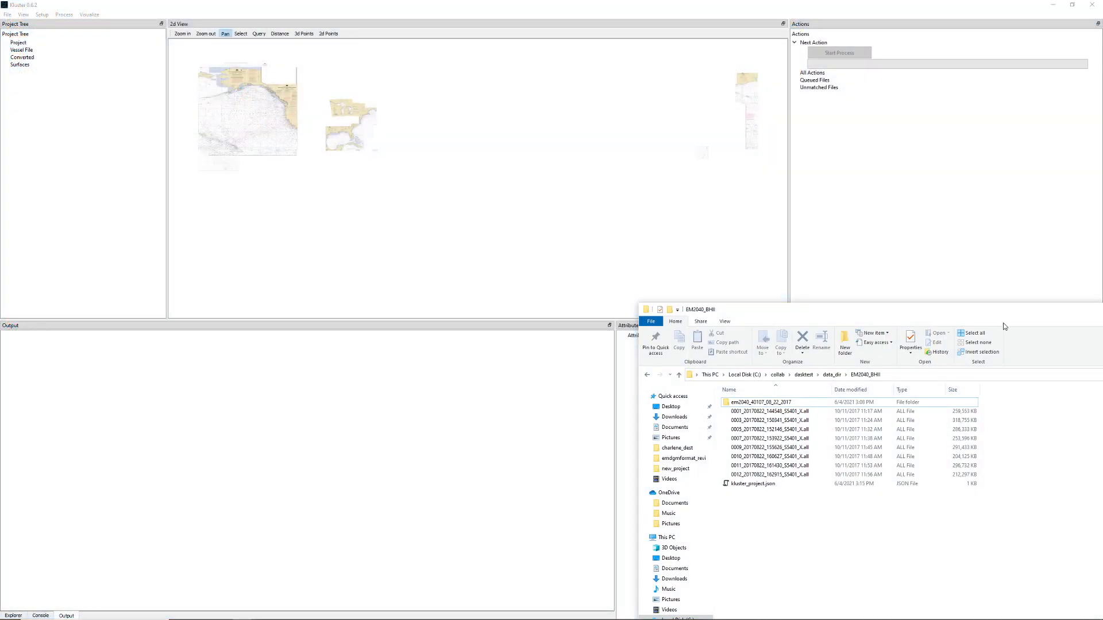
# Add the converted em2040_40107_08_22_2017 folder from the File Explorer window to the Kluster project
pyautogui.moveTo(993, 314); pyautogui.dragTo(988, 326)
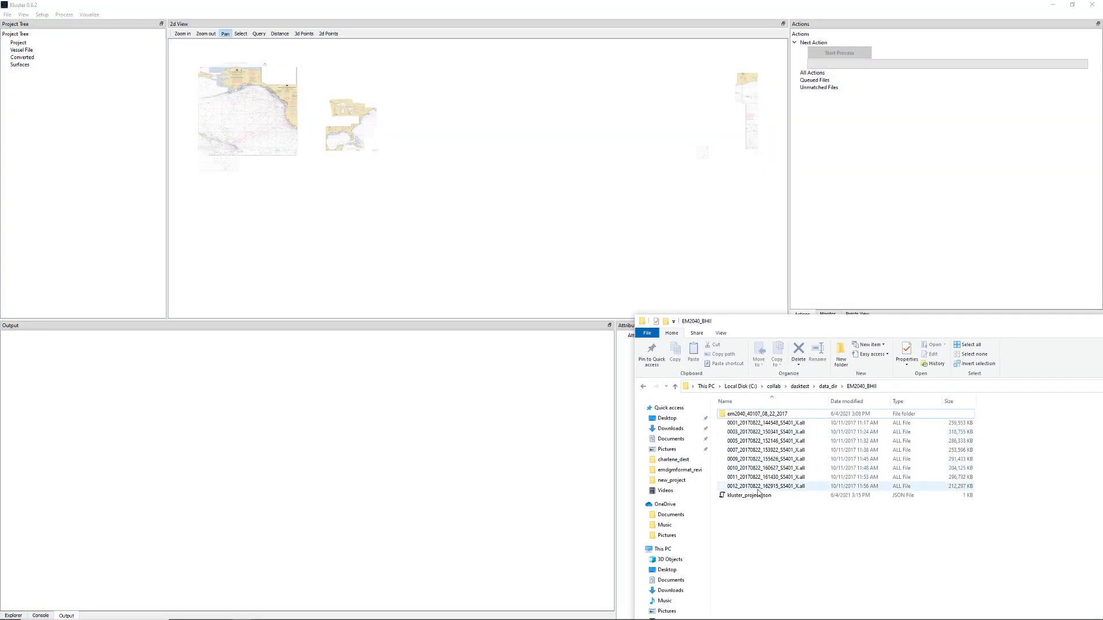
pyautogui.click(761, 415)
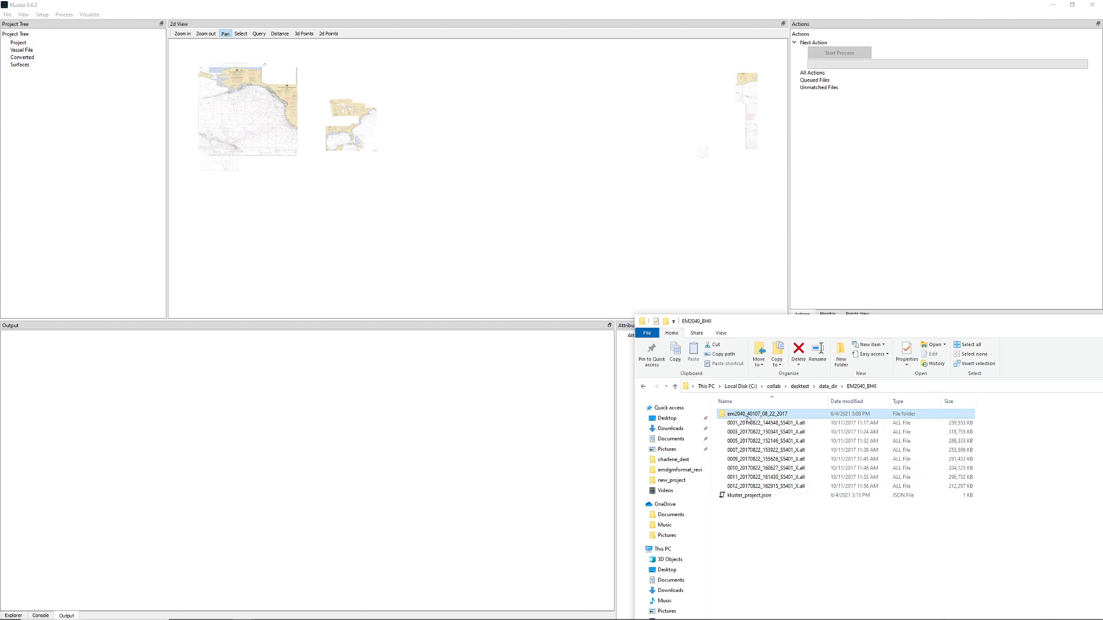
pyautogui.moveTo(754, 417); pyautogui.dragTo(66, 205)
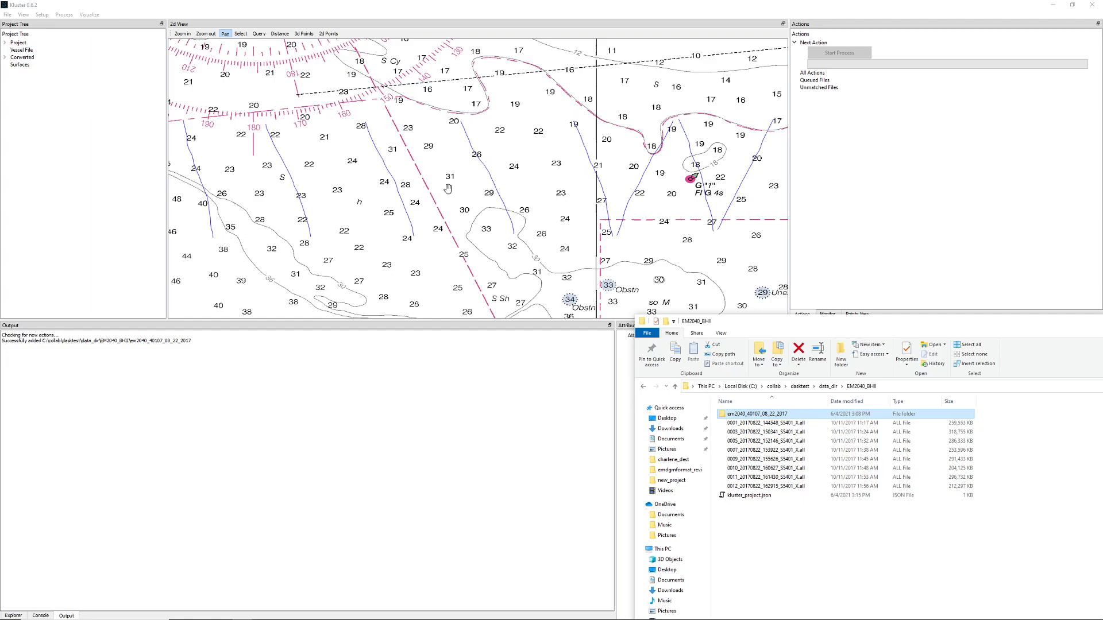
pyautogui.scroll(-1, 448, 189)
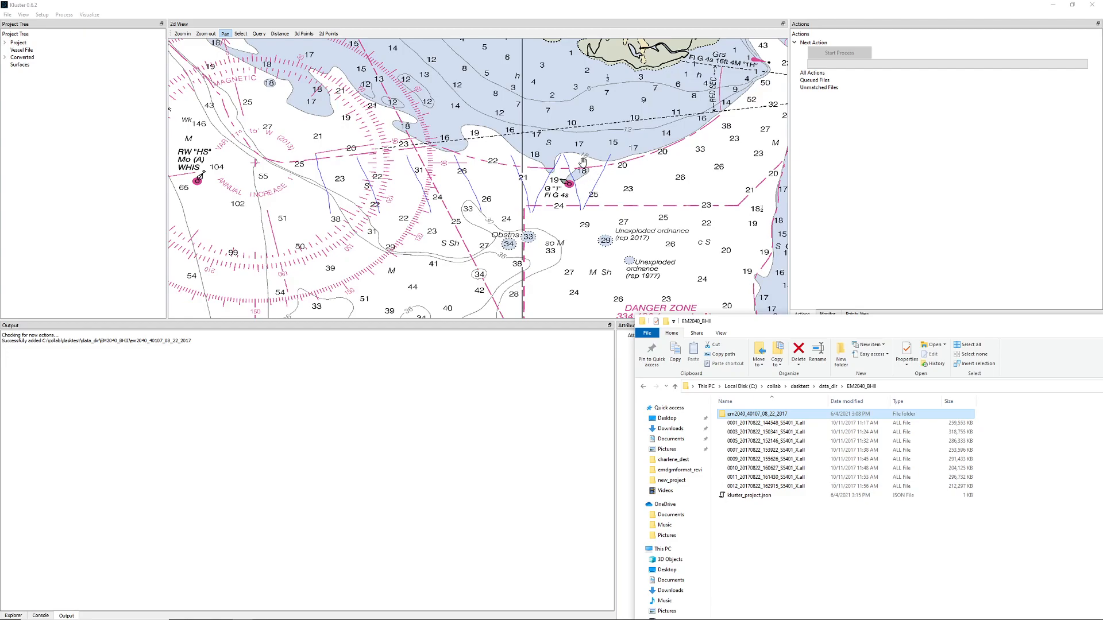
# Select the converted em2040_40107_08_22_2017 dataset in the project tree and open Basic Plots for it
pyautogui.doubleClick(29, 59)
pyautogui.doubleClick(36, 65)
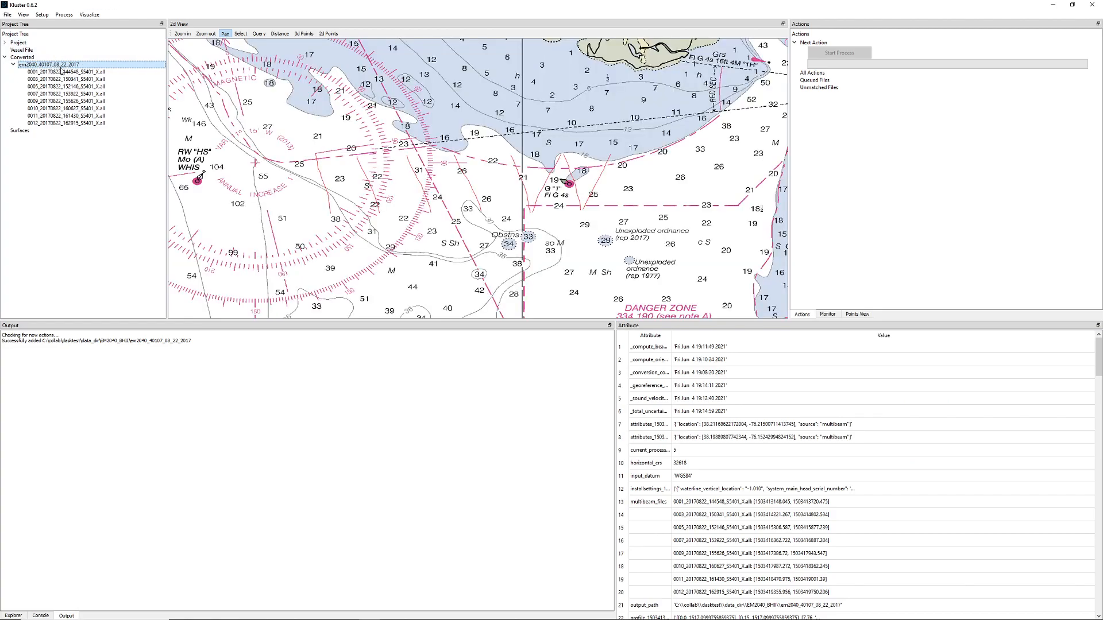
pyautogui.click(63, 14)
pyautogui.moveTo(89, 15)
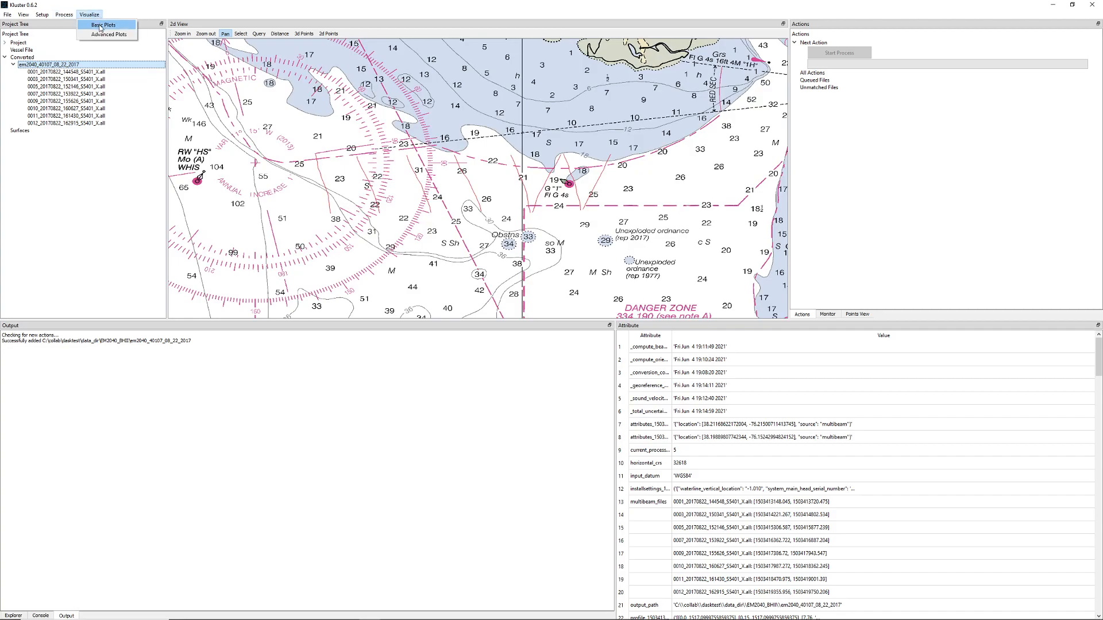
pyautogui.click(99, 26)
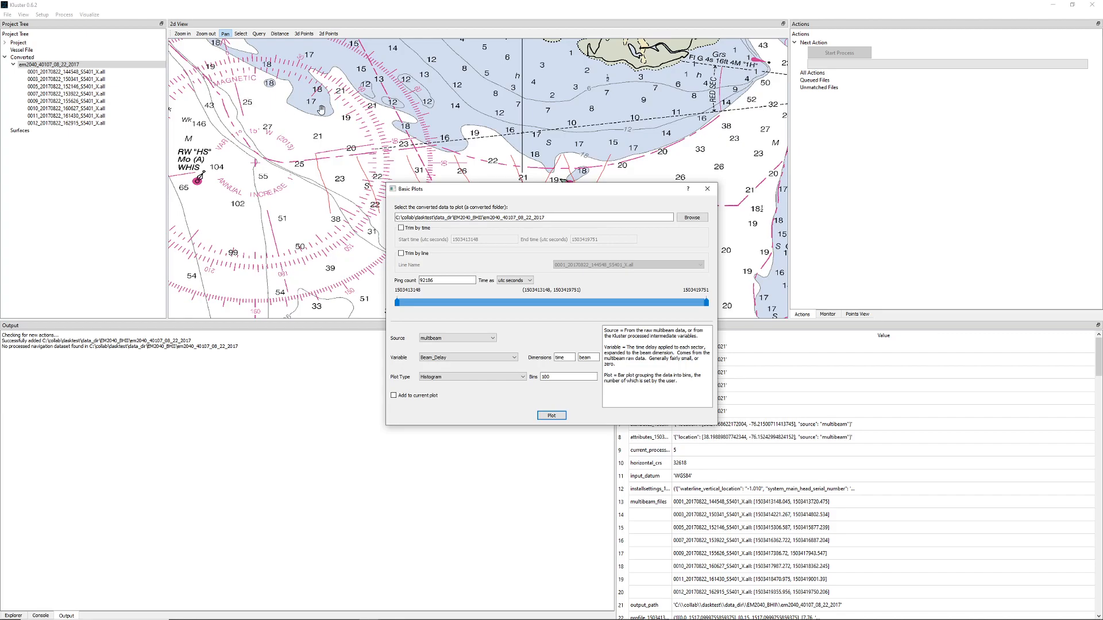
# Enable trimming by line and set the line name to 0005_20170822_152146_S5401_X.all
pyautogui.click(401, 254)
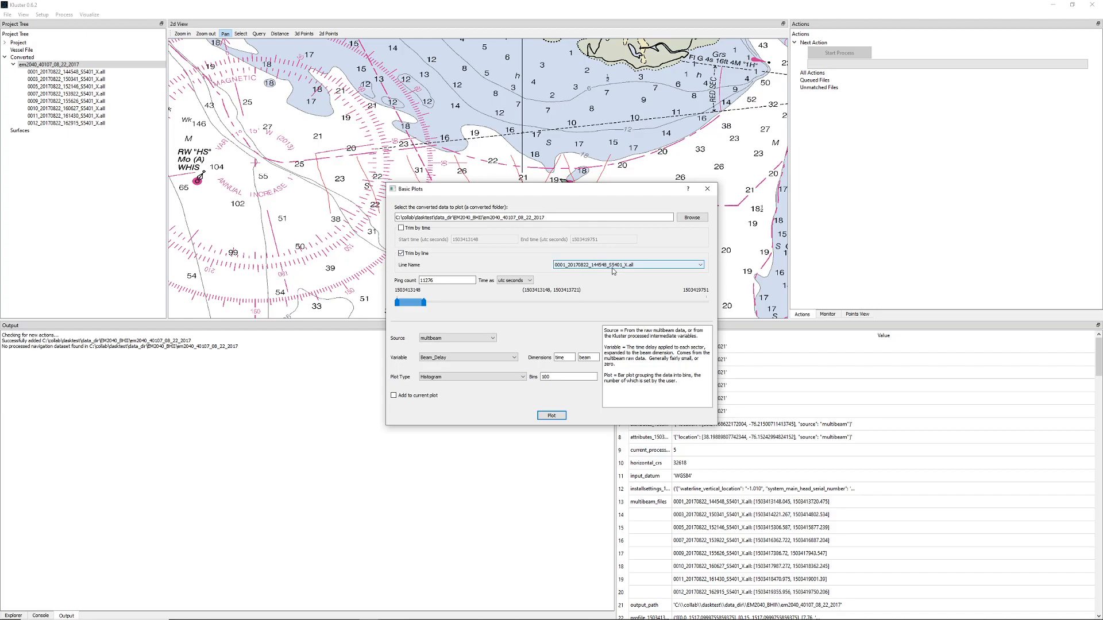
pyautogui.scroll(-3, 611, 268)
pyautogui.scroll(-1, 612, 268)
pyautogui.scroll(-1, 612, 271)
pyautogui.scroll(-1, 613, 271)
pyautogui.scroll(-1, 612, 267)
pyautogui.scroll(1, 611, 268)
pyautogui.scroll(4, 611, 267)
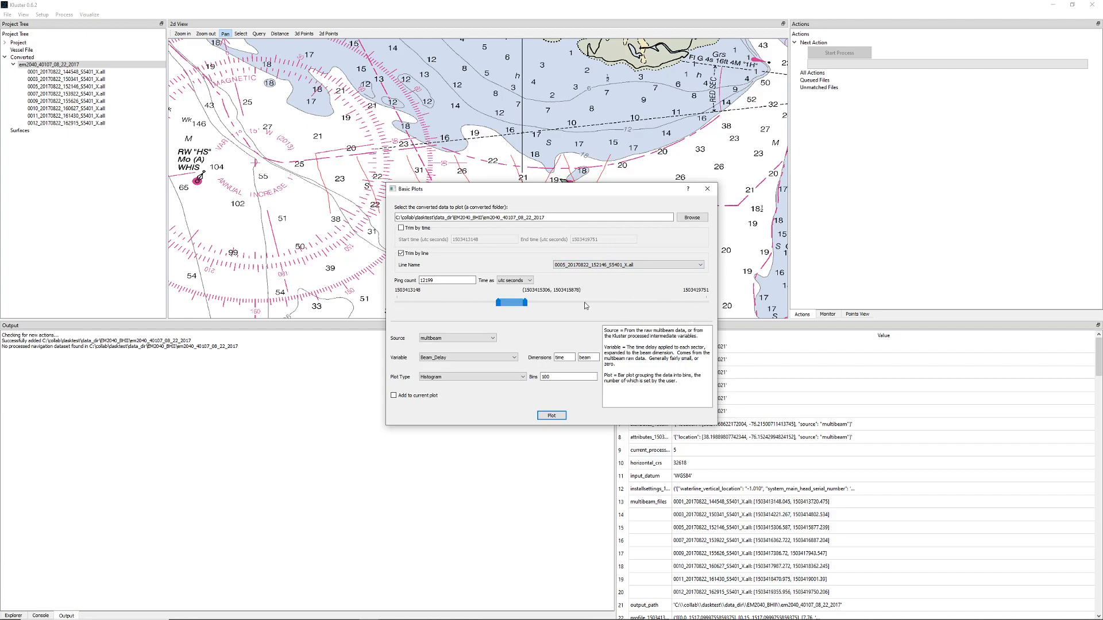
# Try widening and narrowing the time range, and set the trimmed line to 0003_20170822_150341_S5401_X.all
pyautogui.moveTo(524, 303); pyautogui.dragTo(465, 303)
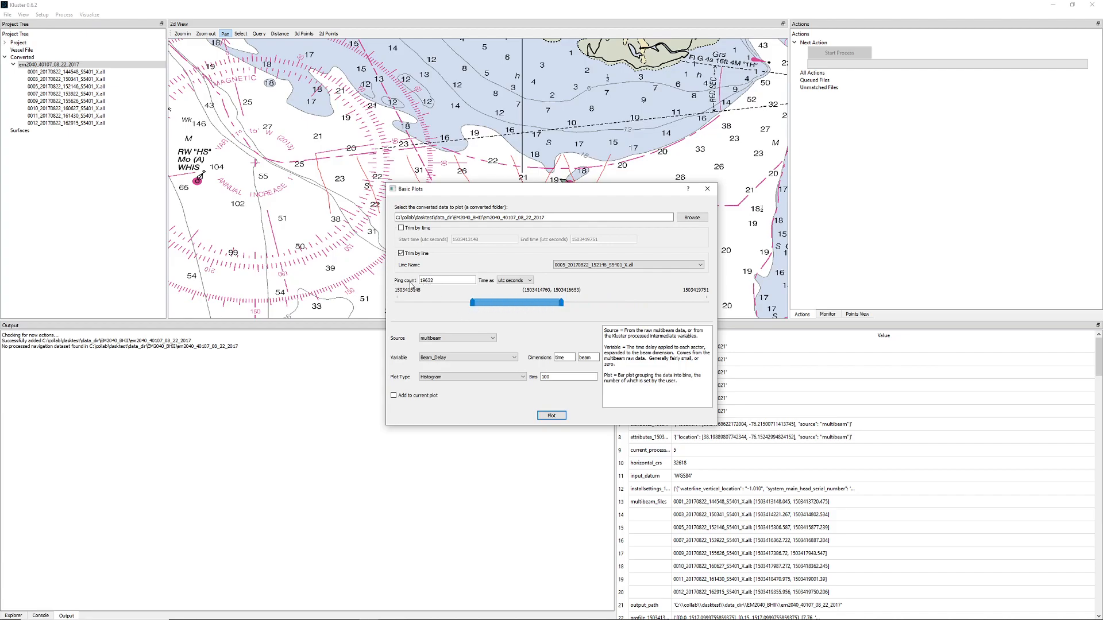
pyautogui.moveTo(473, 303); pyautogui.dragTo(554, 305)
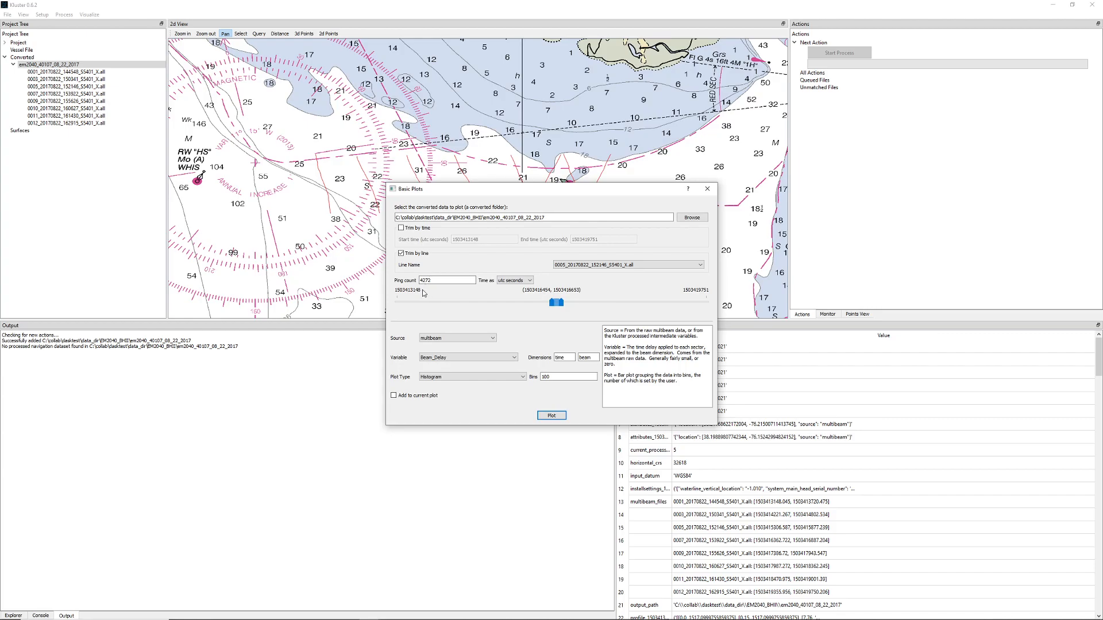
pyautogui.scroll(1, 604, 266)
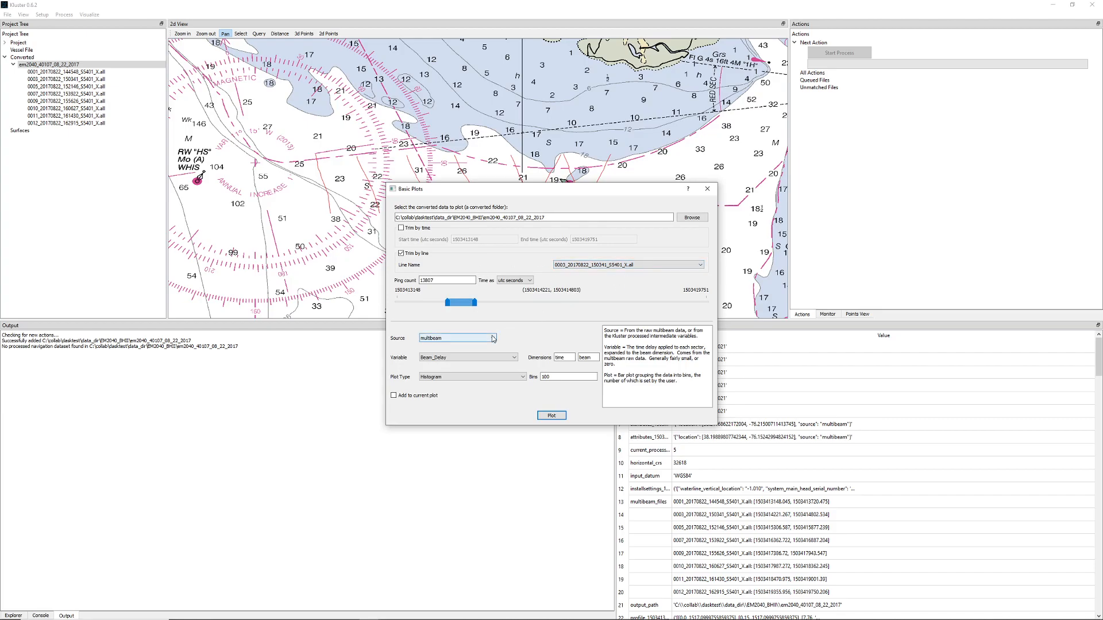
# Look over the plot source choices and examine the matching attitude and navigation folders inside em2040_40107_08_22_2017 in File Explorer
pyautogui.click(467, 339)
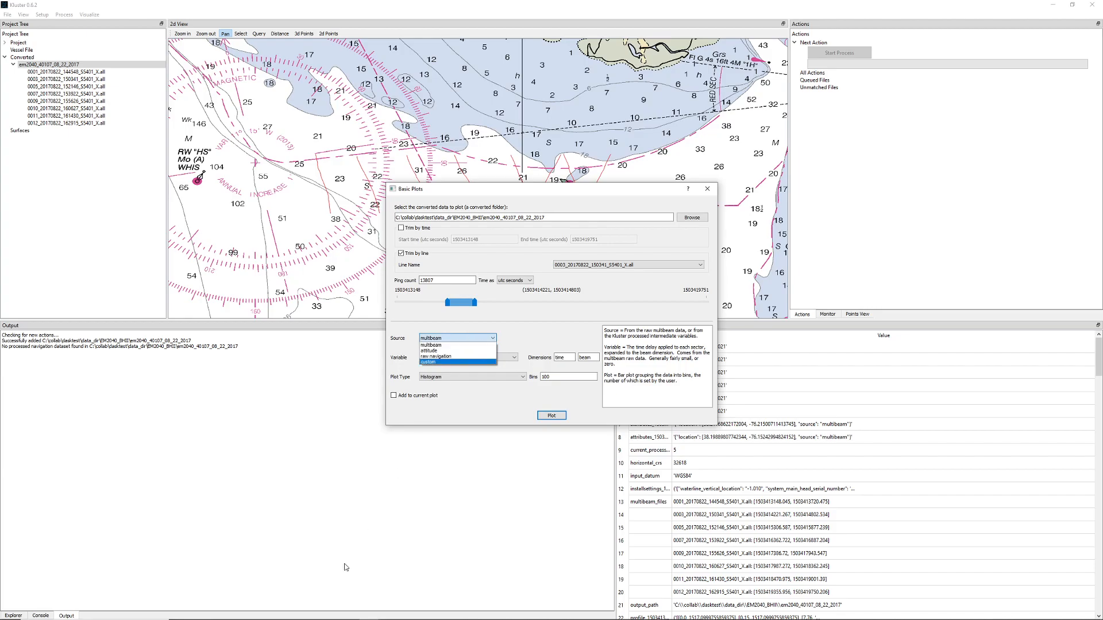
pyautogui.moveTo(207, 618)
pyautogui.click(242, 614)
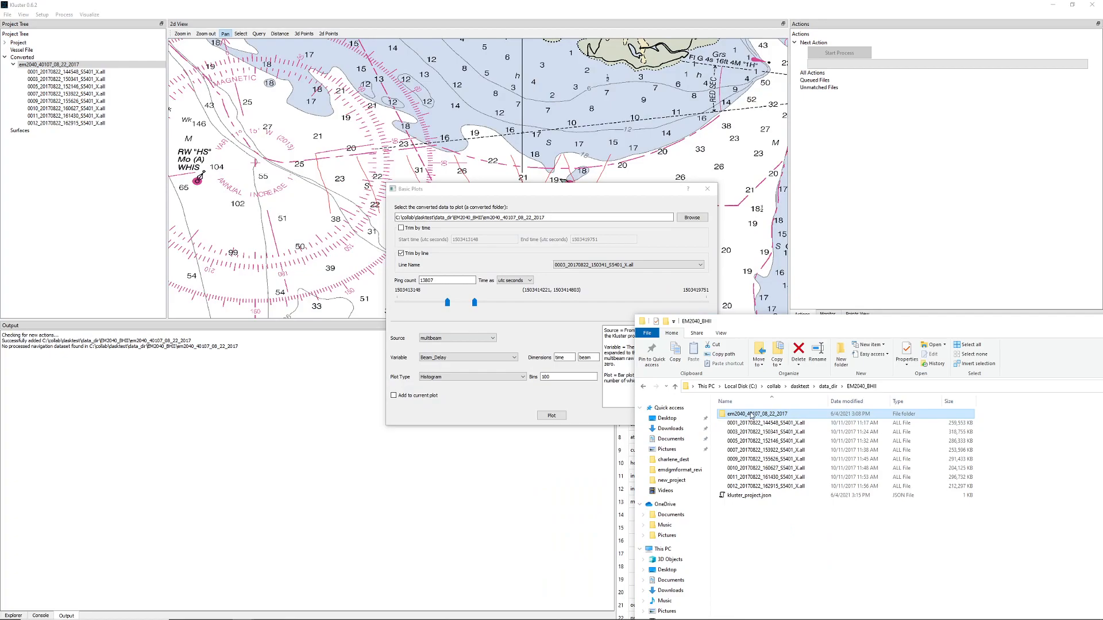
pyautogui.doubleClick(750, 414)
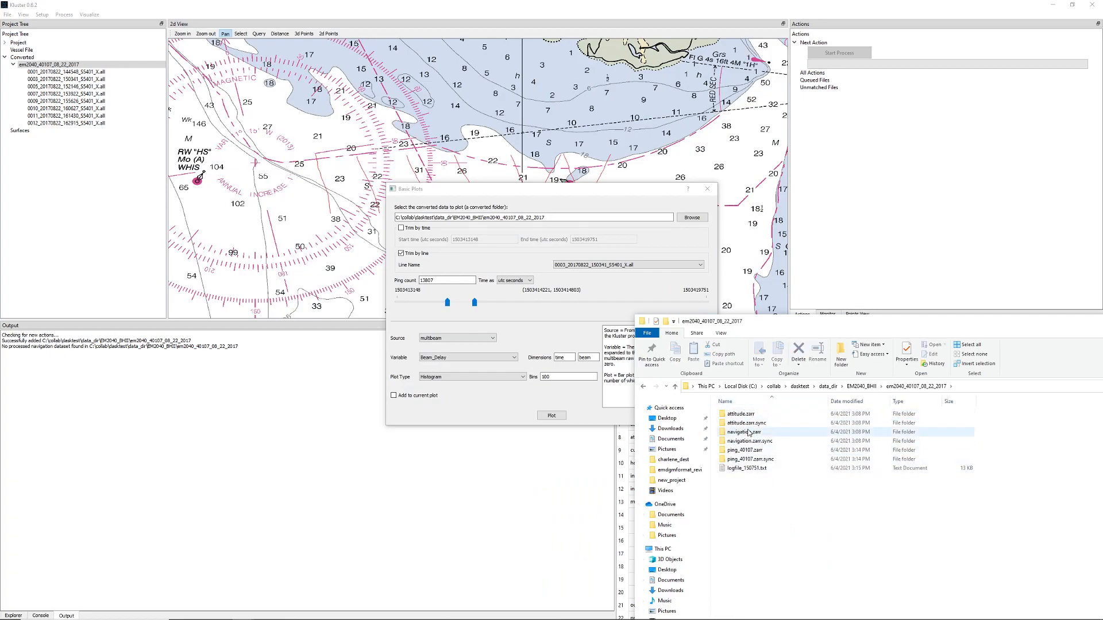
pyautogui.press('Down')
pyautogui.press('Down')
pyautogui.press('Down')
pyautogui.press('Down')
pyautogui.press('Down')
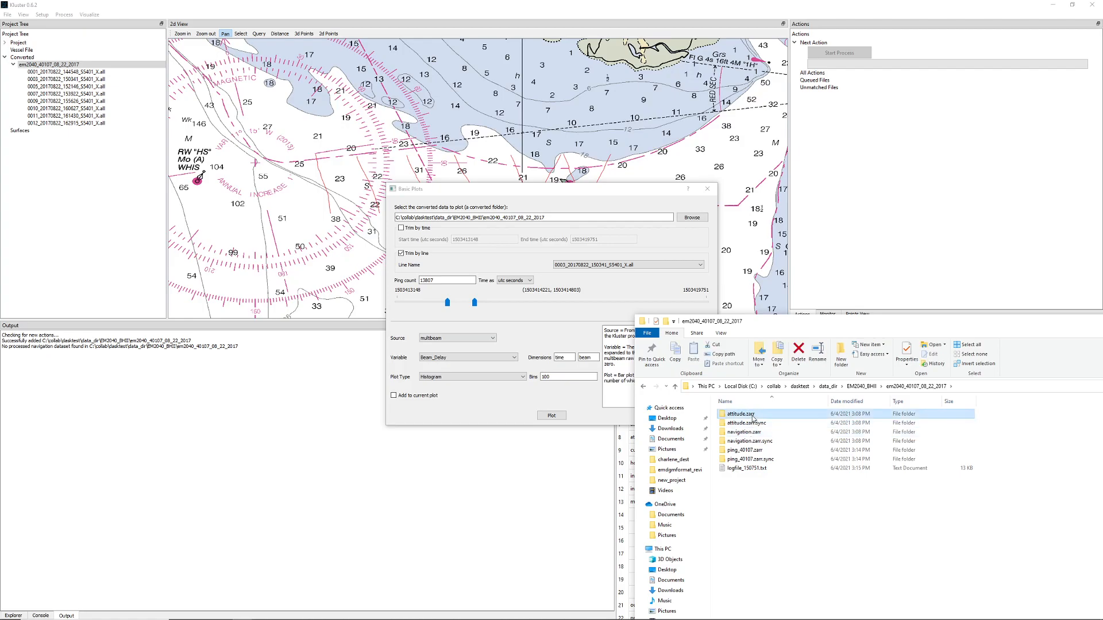
pyautogui.click(755, 434)
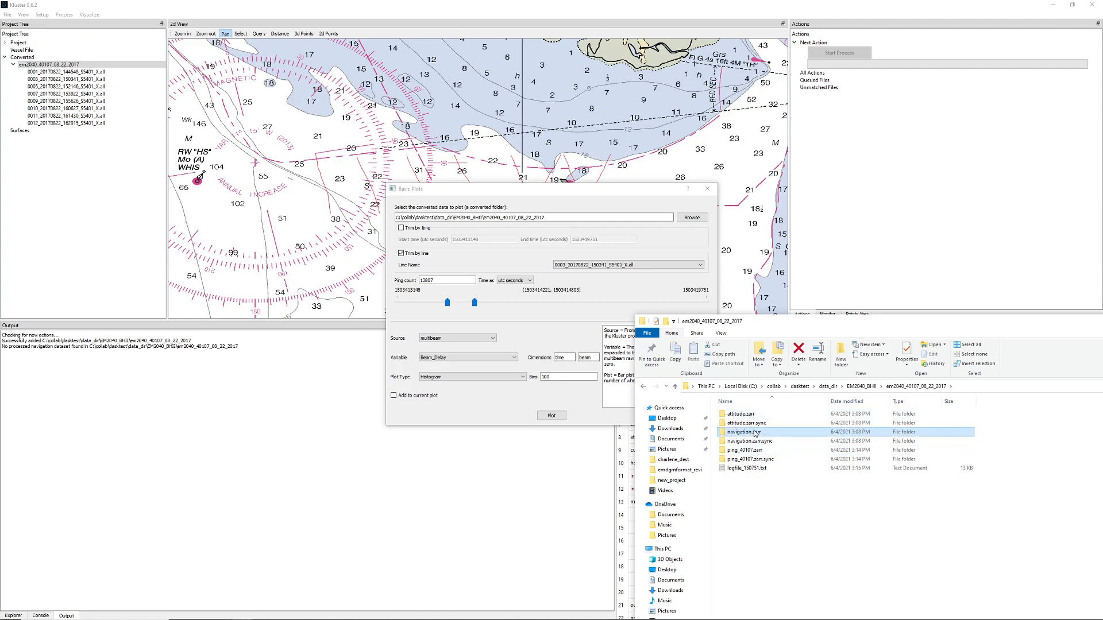
# Back in Kluster, create a line plot of latitude from the raw navigation source and set its figure aside from the dialog
pyautogui.click(482, 340)
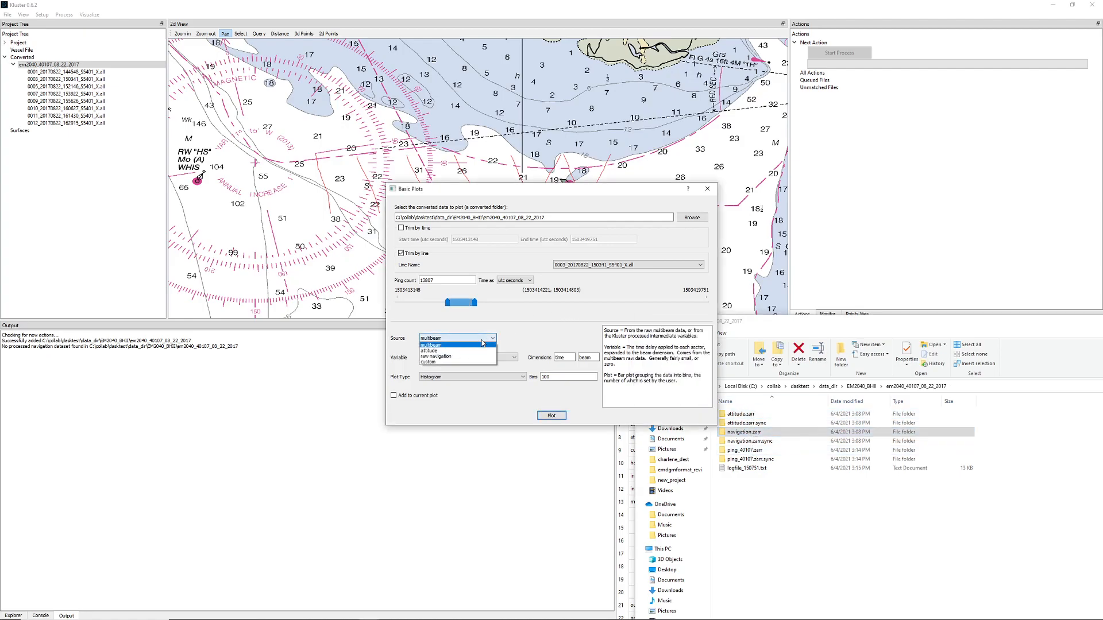
pyautogui.click(443, 356)
pyautogui.click(444, 358)
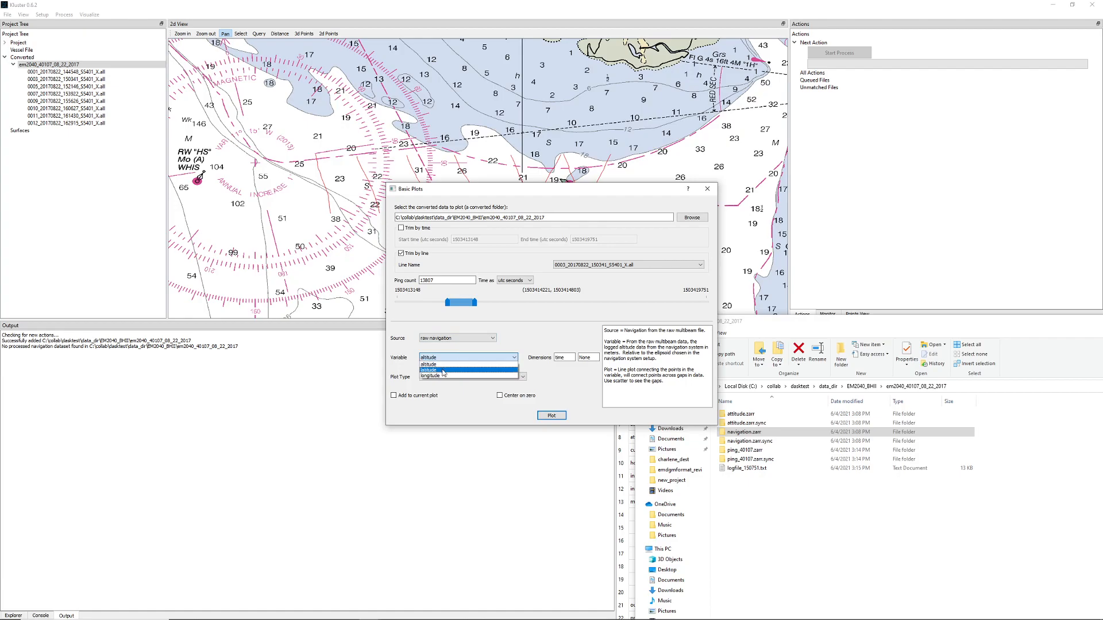
pyautogui.click(444, 371)
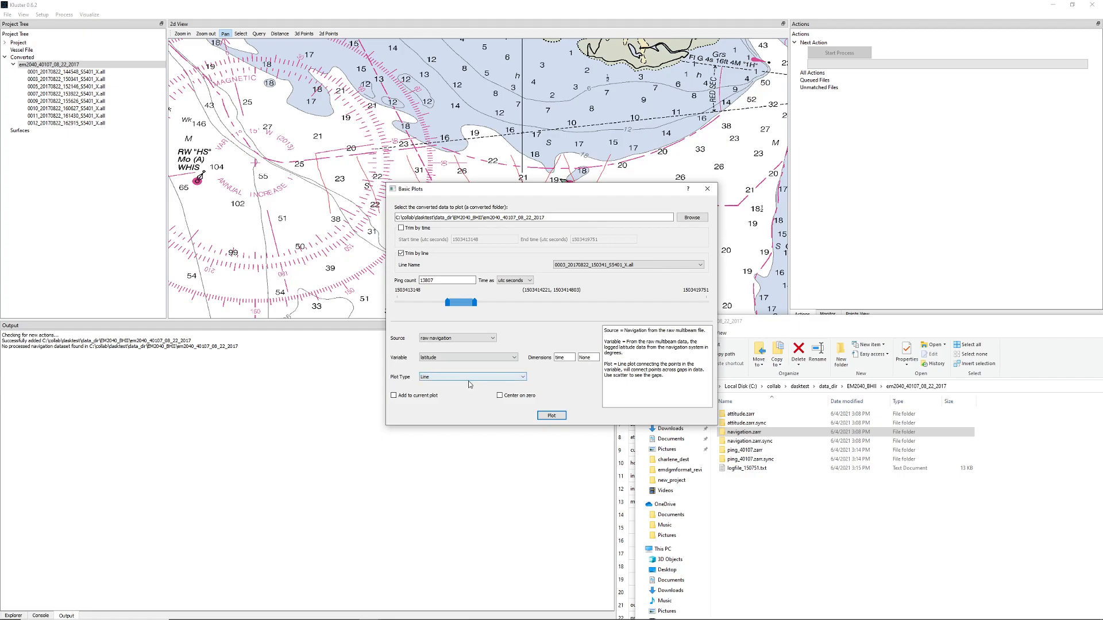
pyautogui.click(552, 416)
pyautogui.moveTo(600, 195); pyautogui.dragTo(254, 158)
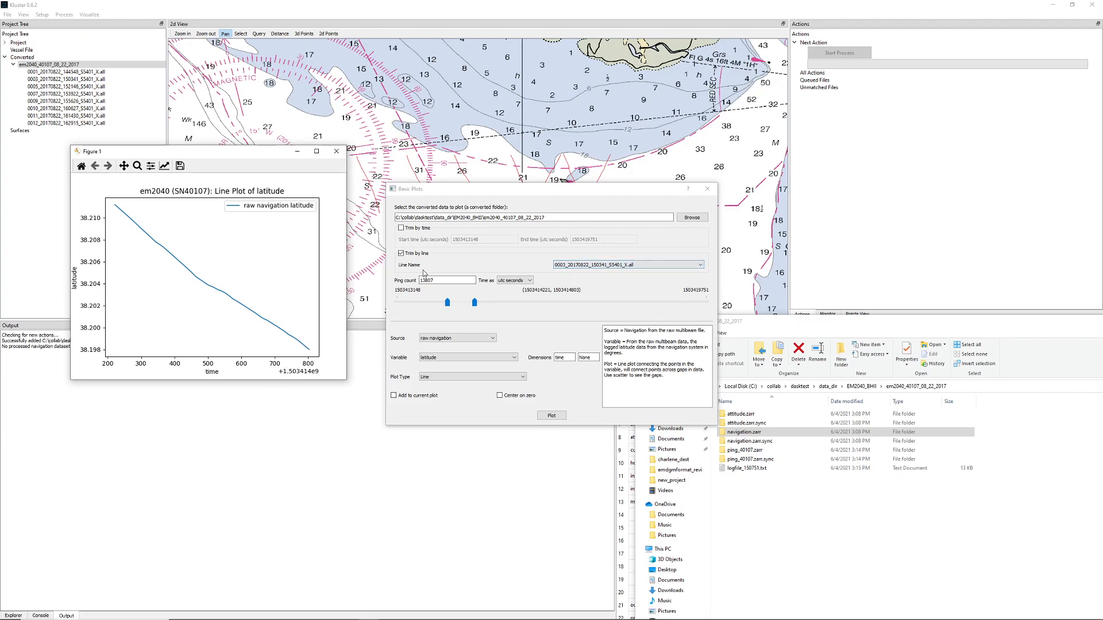
# Create a line plot of longitude from raw navigation and place its figure below the latitude plot
pyautogui.click(461, 358)
pyautogui.click(461, 376)
pyautogui.click(551, 415)
pyautogui.moveTo(548, 190); pyautogui.dragTo(211, 380)
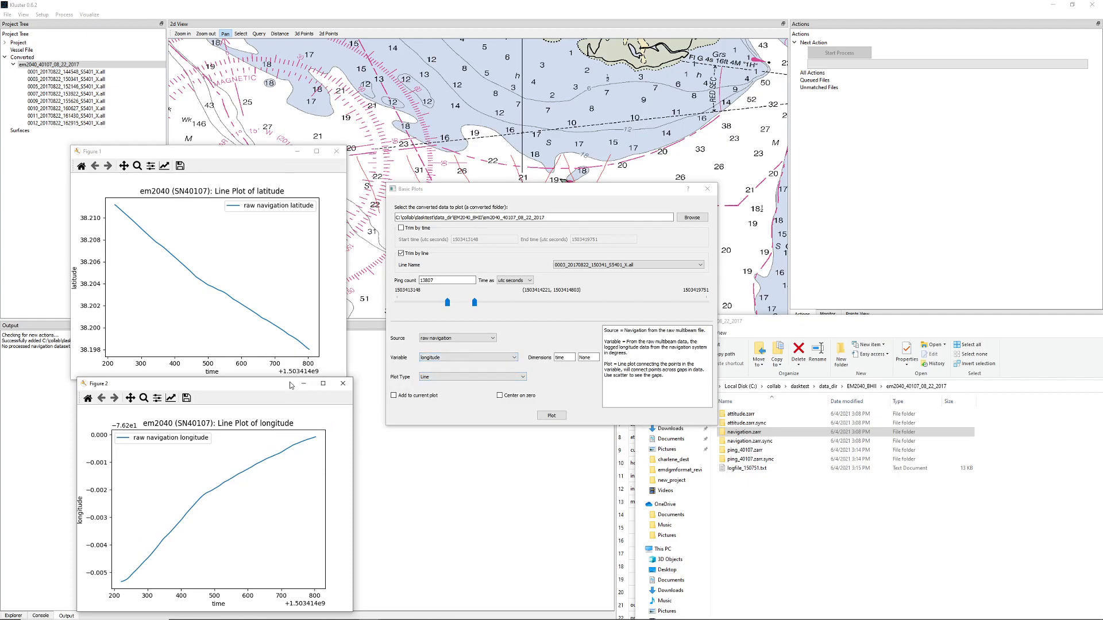
# Create a line plot of pitch from the attitude source and place its figure over the latitude plot
pyautogui.click(460, 338)
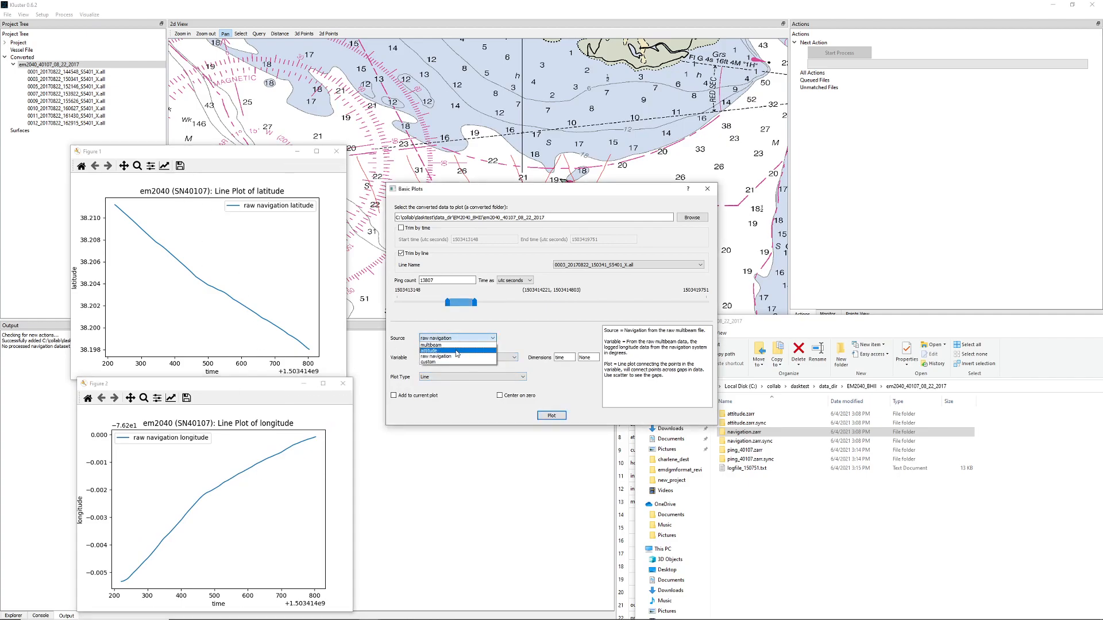
pyautogui.click(457, 352)
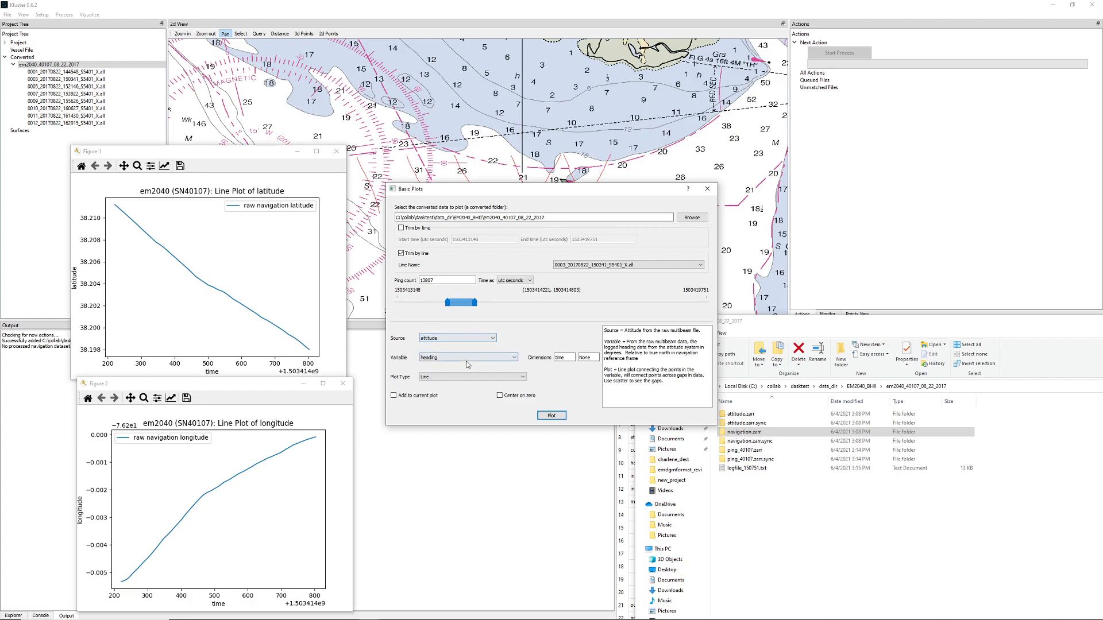
pyautogui.click(466, 358)
pyautogui.click(472, 368)
pyautogui.click(472, 359)
pyautogui.click(471, 375)
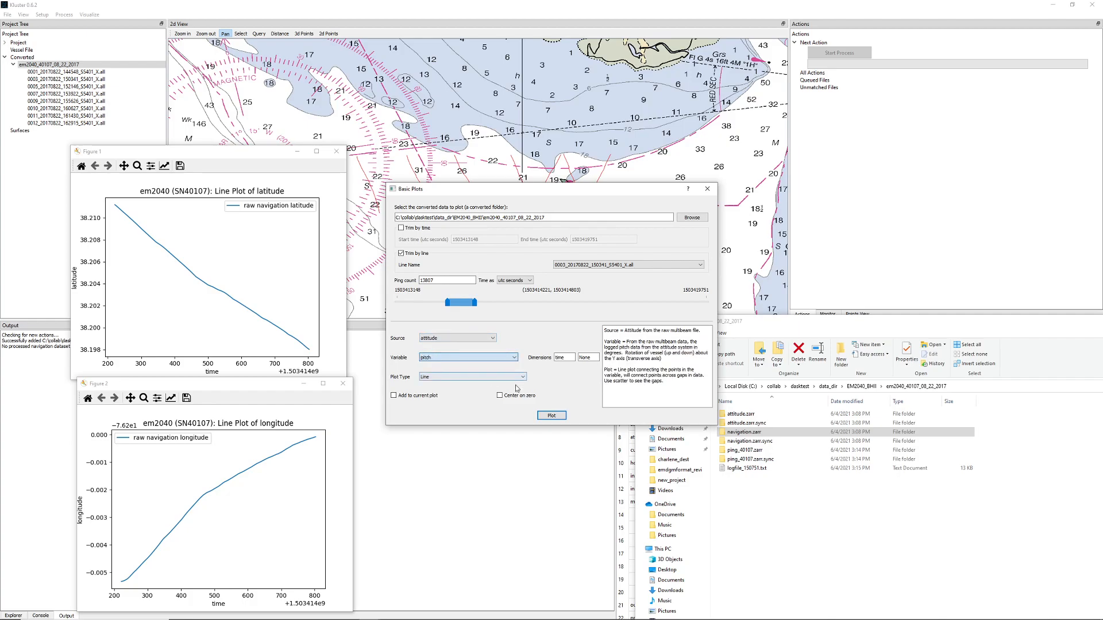
pyautogui.click(551, 415)
pyautogui.moveTo(561, 202); pyautogui.dragTo(191, 140)
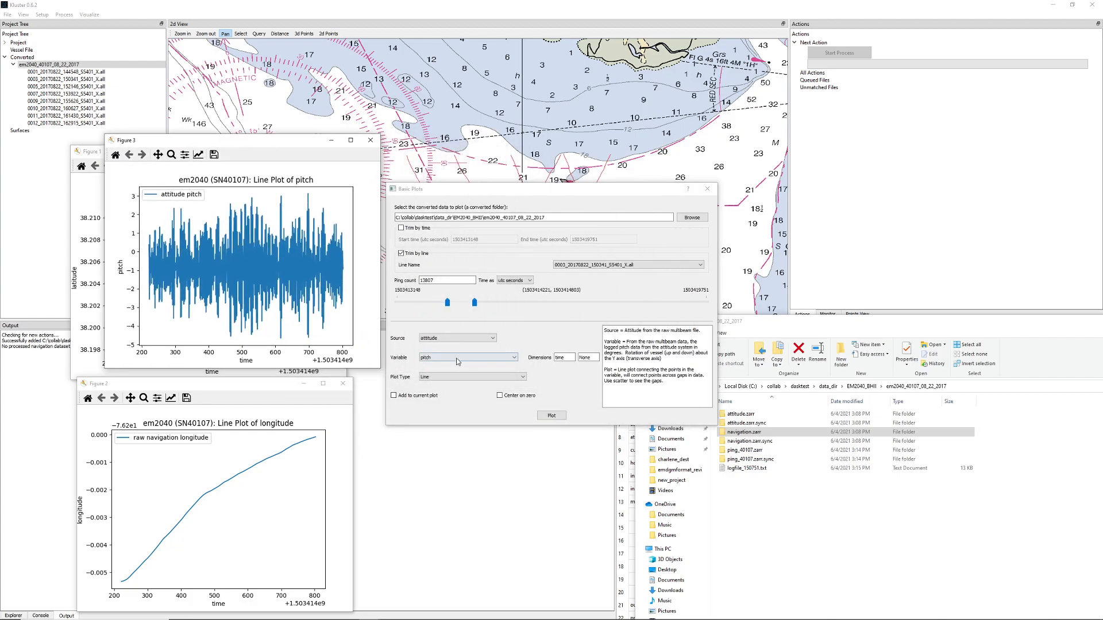
# Create a line plot of attitude roll and place its figure below the pitch plot
pyautogui.click(460, 358)
pyautogui.click(470, 383)
pyautogui.click(553, 415)
pyautogui.moveTo(586, 202); pyautogui.dragTo(298, 379)
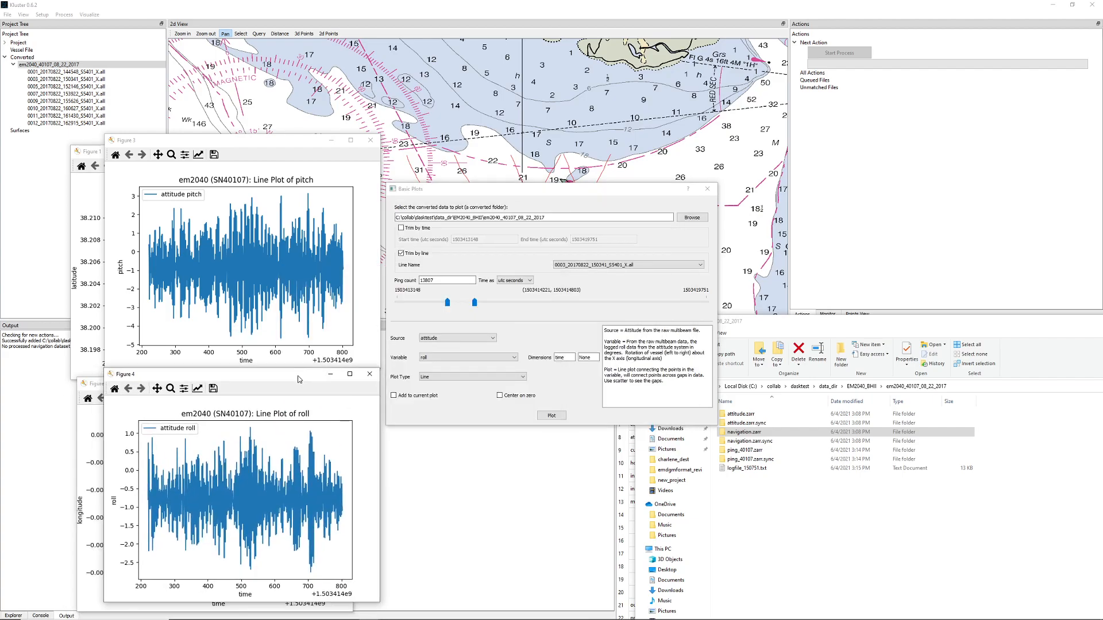
# Zoom the roll plot in to a window of about 60 seconds to examine individual oscillations
pyautogui.click(171, 388)
pyautogui.moveTo(218, 422); pyautogui.dragTo(237, 590)
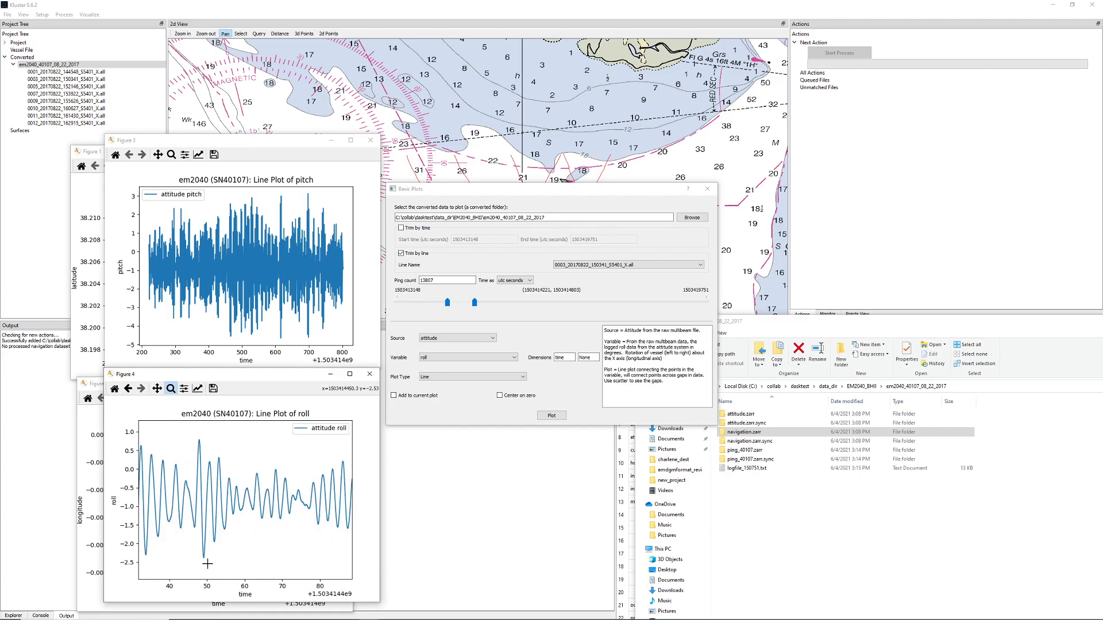
pyautogui.moveTo(294, 374); pyautogui.dragTo(298, 377)
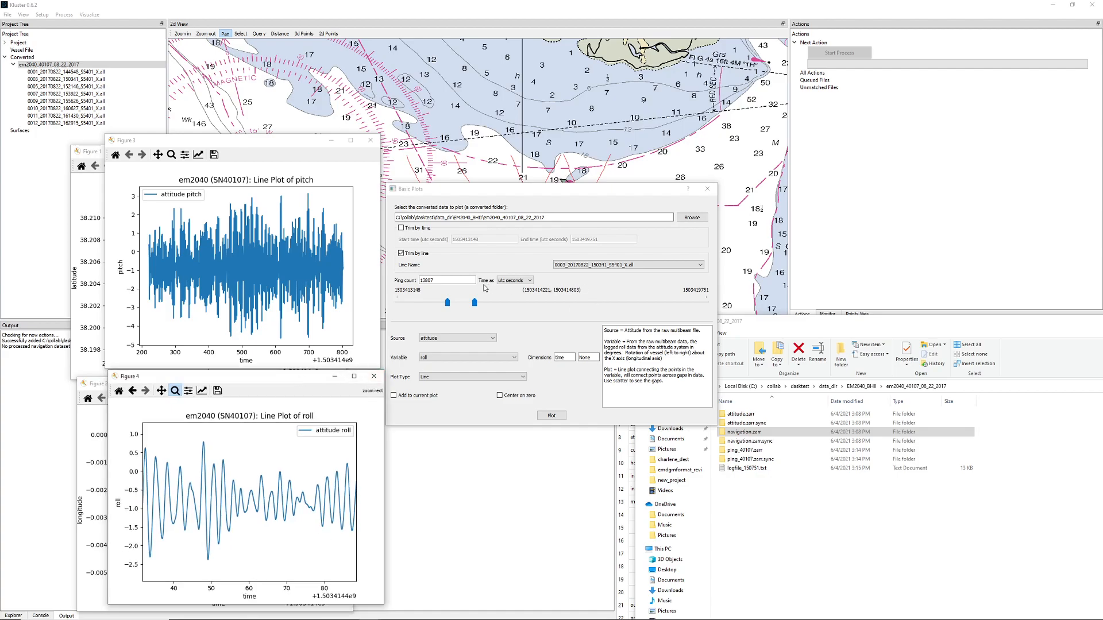
# Switch the time display for the plots to utc datetime
pyautogui.click(528, 281)
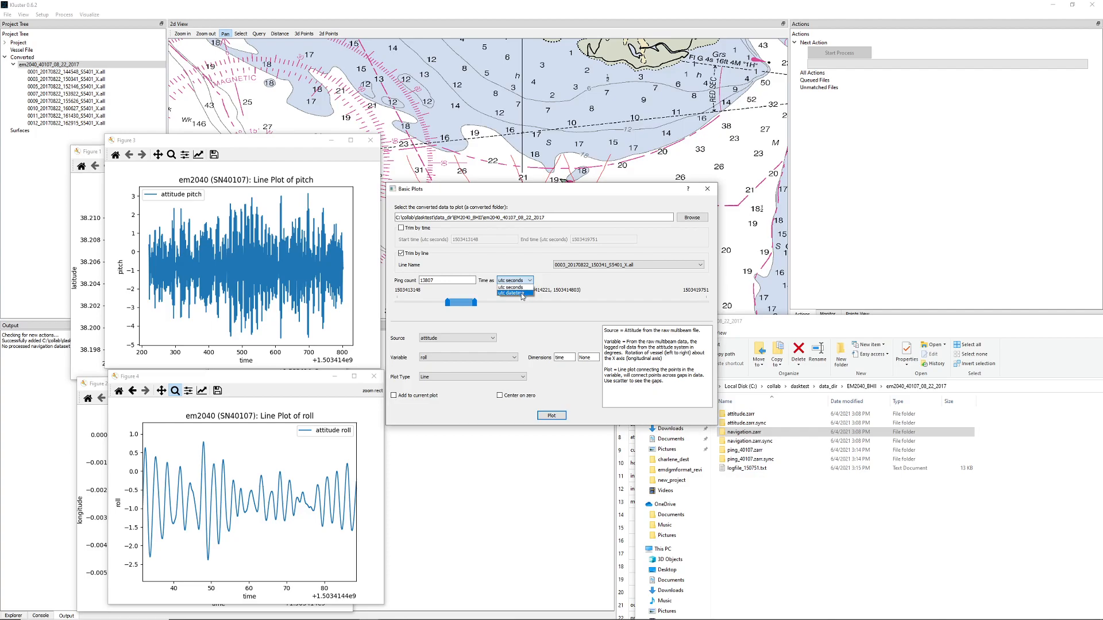
pyautogui.click(522, 294)
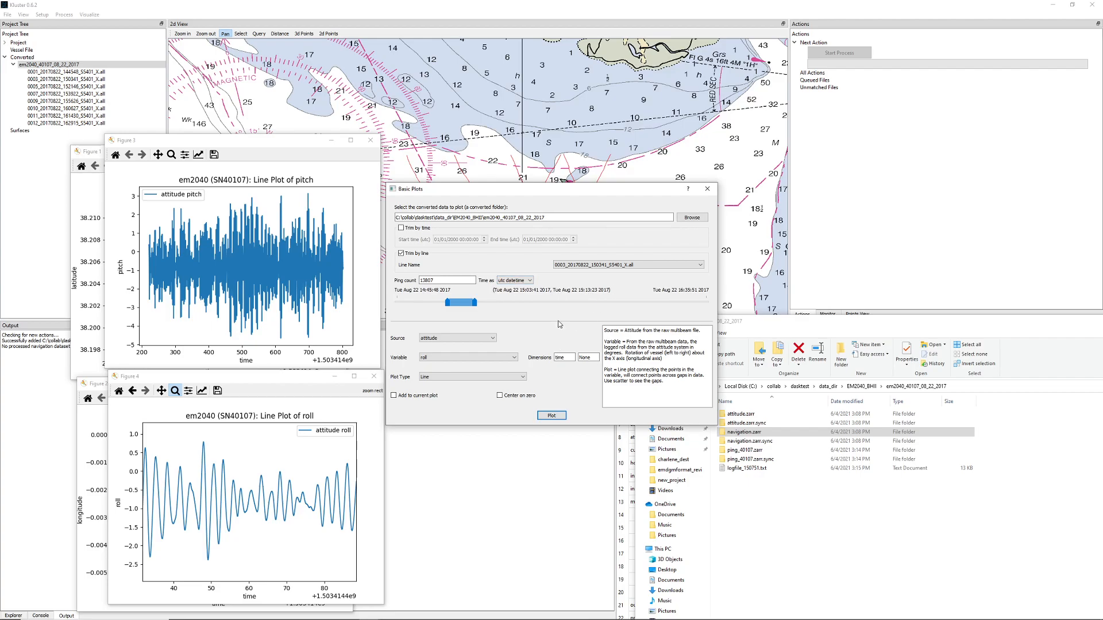
pyautogui.click(500, 357)
pyautogui.click(552, 330)
# Create an image plot of Uncorrected_Beam_Angle from the multibeam source, stretch its figure to full height and move the Basic Plots dialog clear of it
pyautogui.click(484, 338)
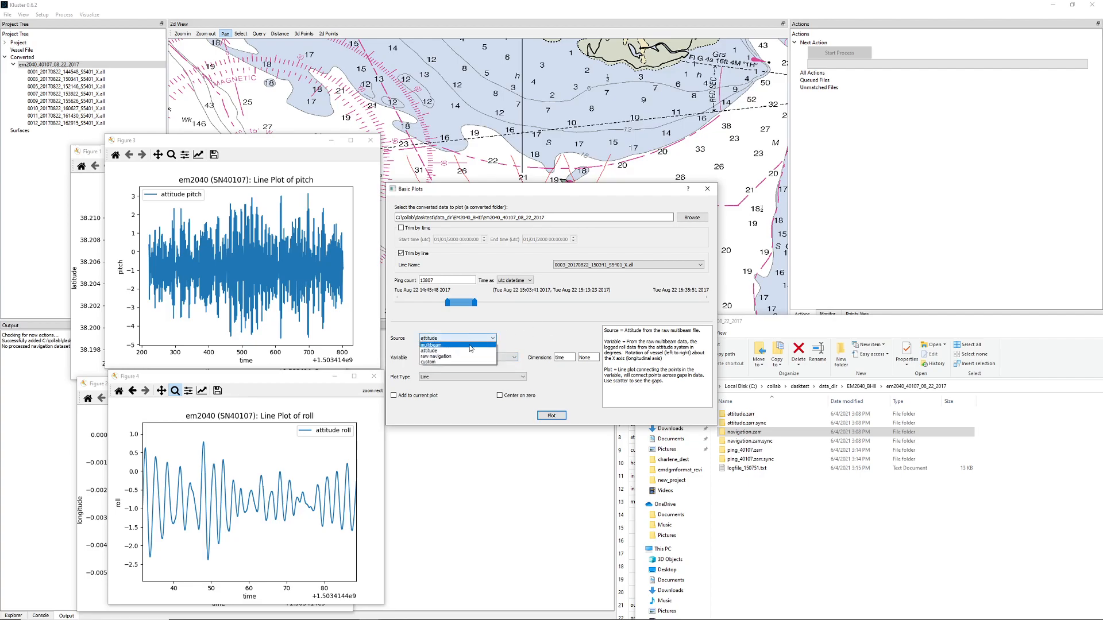
pyautogui.click(459, 345)
pyautogui.click(506, 358)
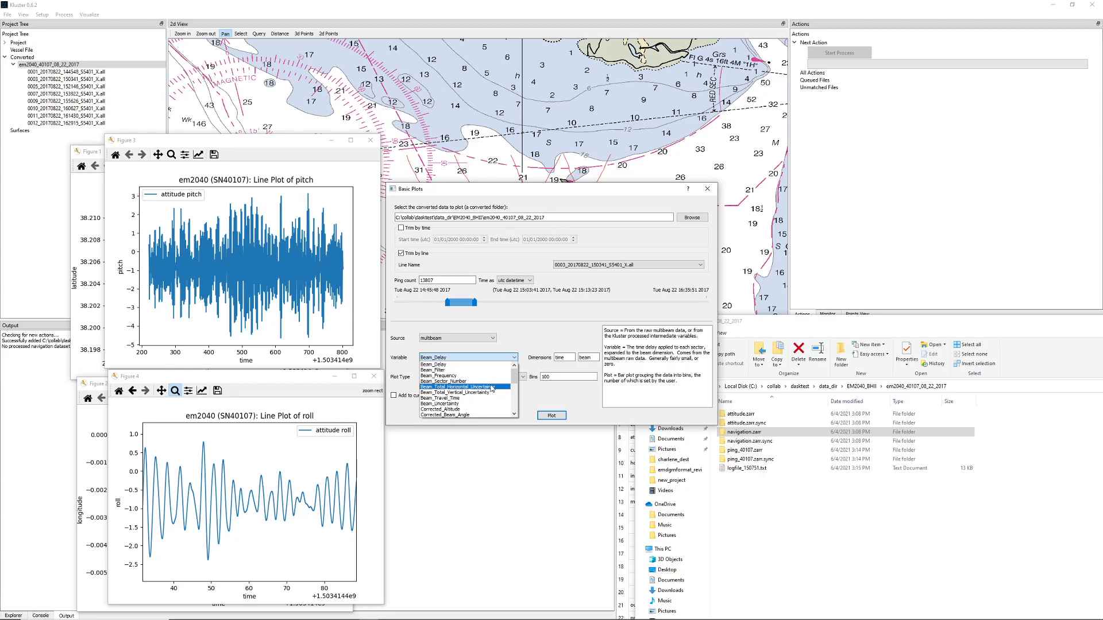
pyautogui.scroll(-5, 492, 388)
pyautogui.click(475, 403)
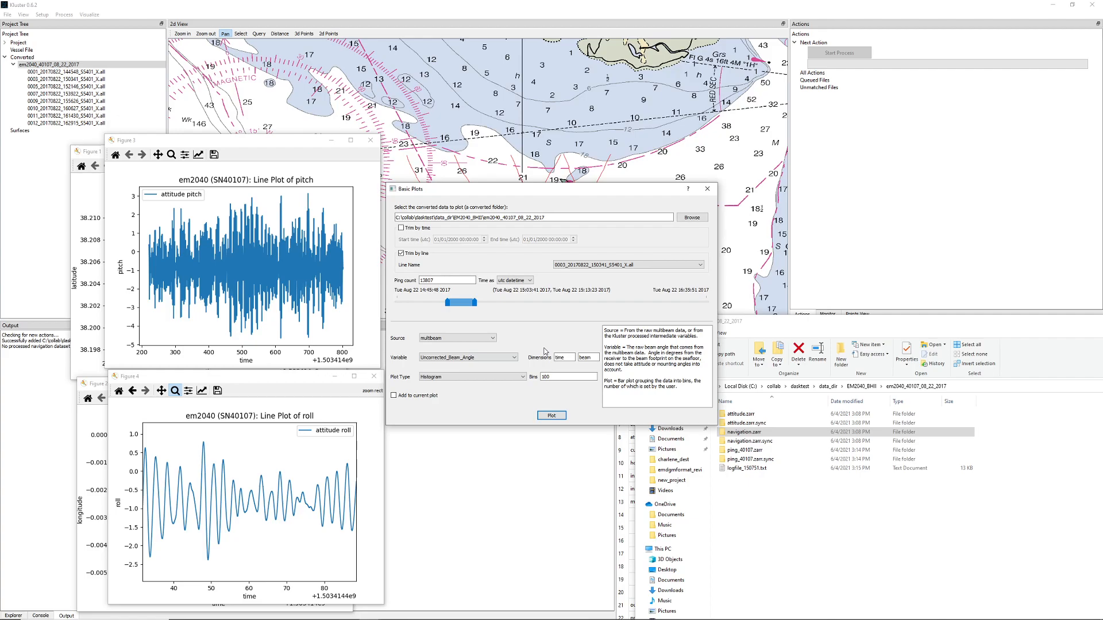
pyautogui.click(487, 377)
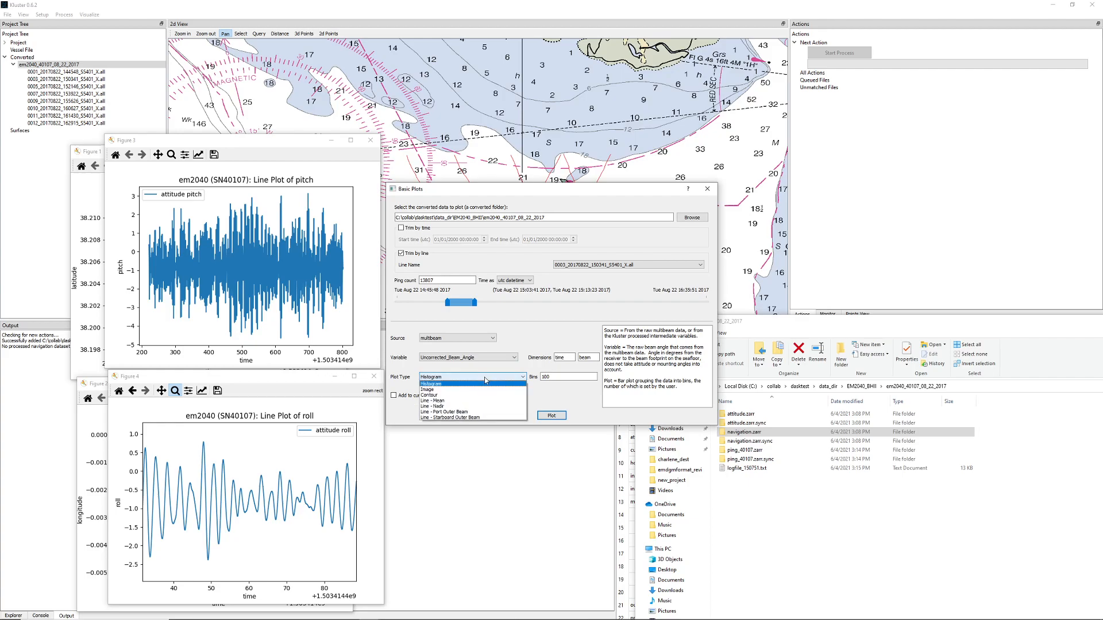
pyautogui.click(457, 389)
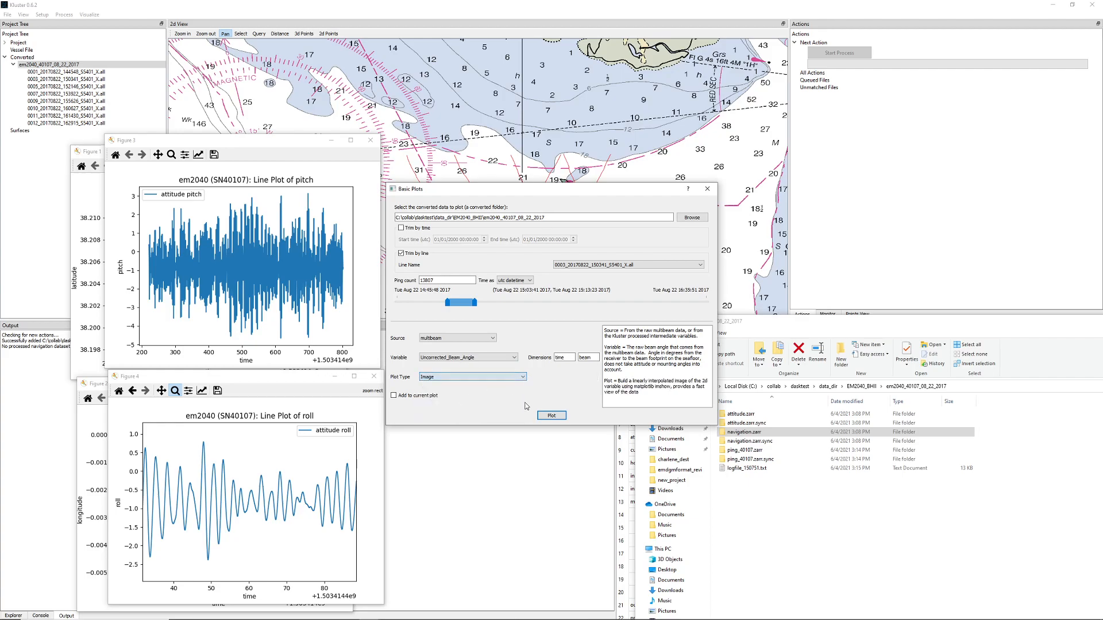
pyautogui.click(551, 416)
pyautogui.moveTo(543, 192); pyautogui.dragTo(327, 0)
pyautogui.moveTo(510, 190); pyautogui.dragTo(661, 173)
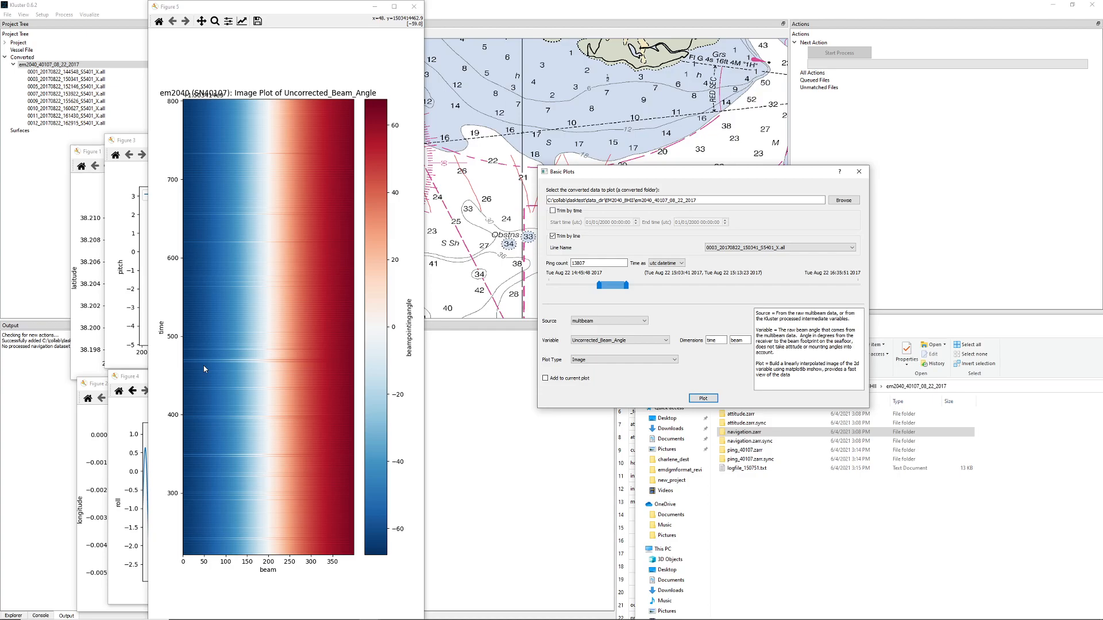
# Create a histogram of Uncorrected_Beam_Angle with 100 bins and place its figure over the image plot
pyautogui.click(610, 360)
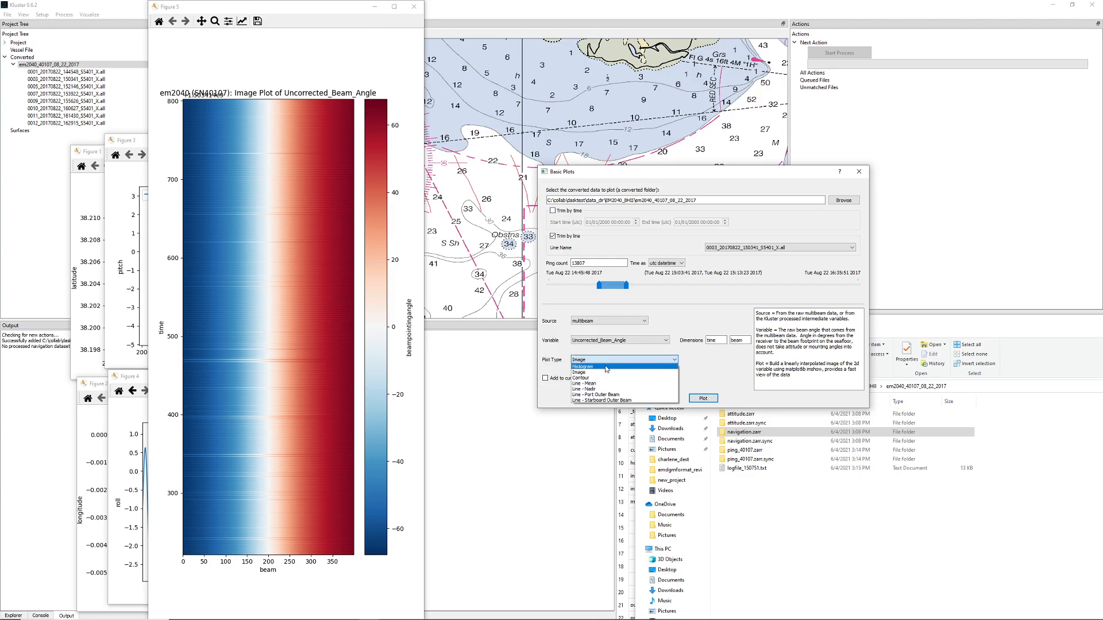
pyautogui.click(606, 366)
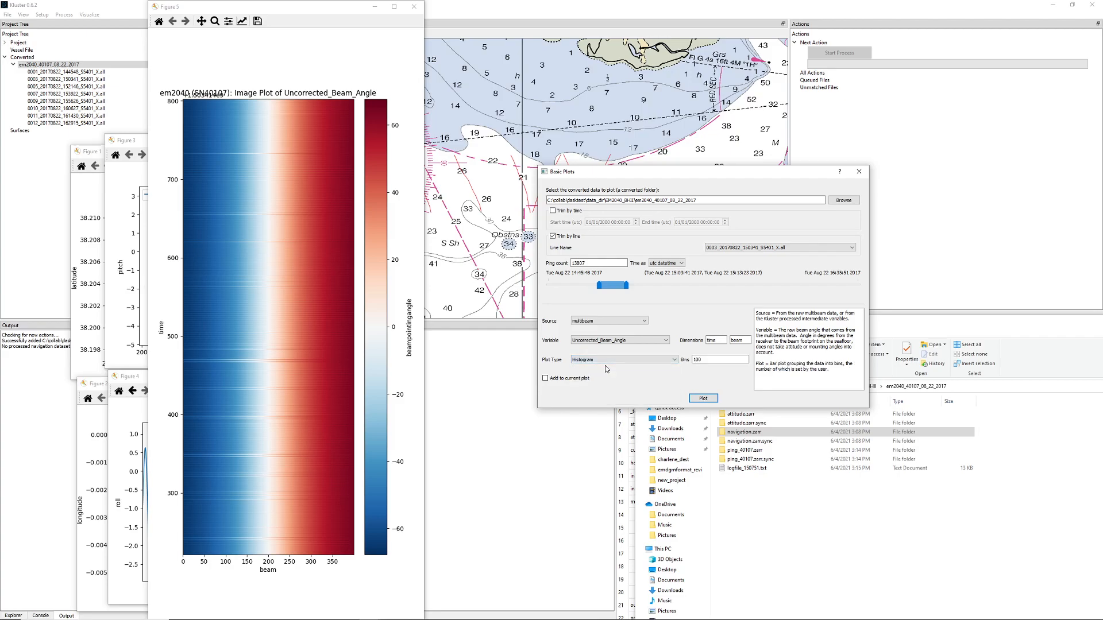
pyautogui.click(703, 398)
pyautogui.moveTo(573, 195); pyautogui.dragTo(355, 227)
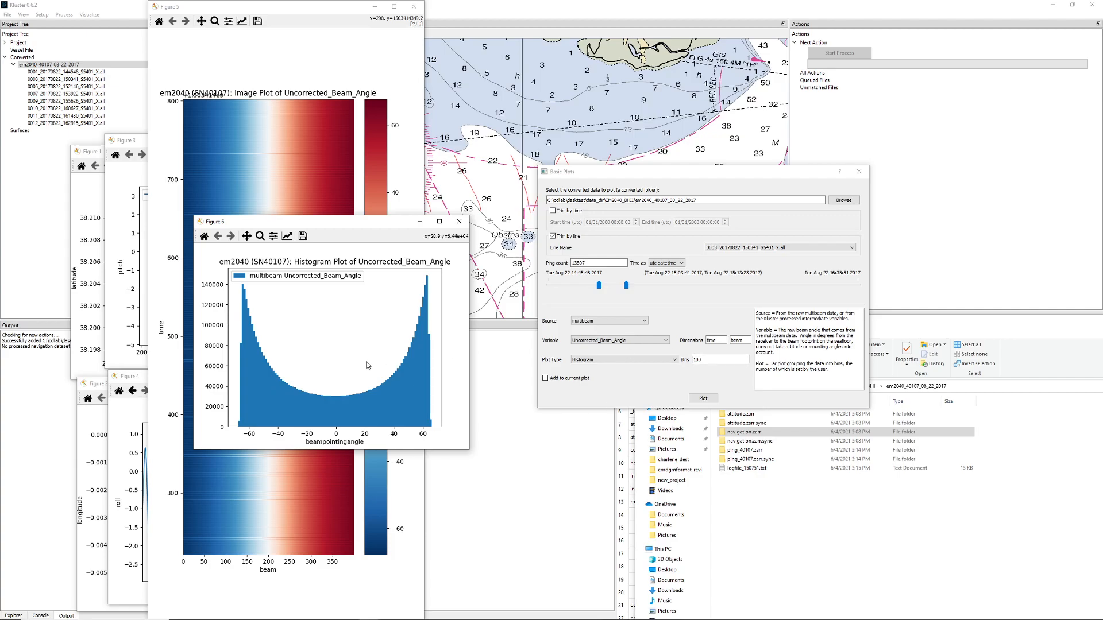
# View an image plot of the multibeam Corrected_Beam_Angle variable and close its figure
pyautogui.click(649, 346)
pyautogui.scroll(5, 637, 384)
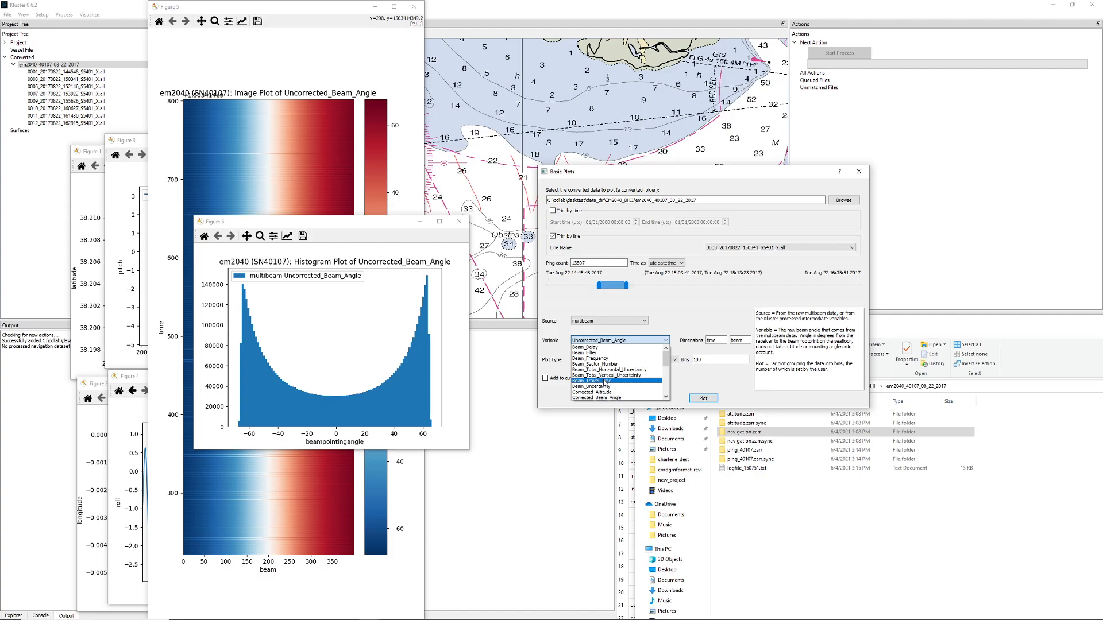
pyautogui.scroll(-2, 611, 373)
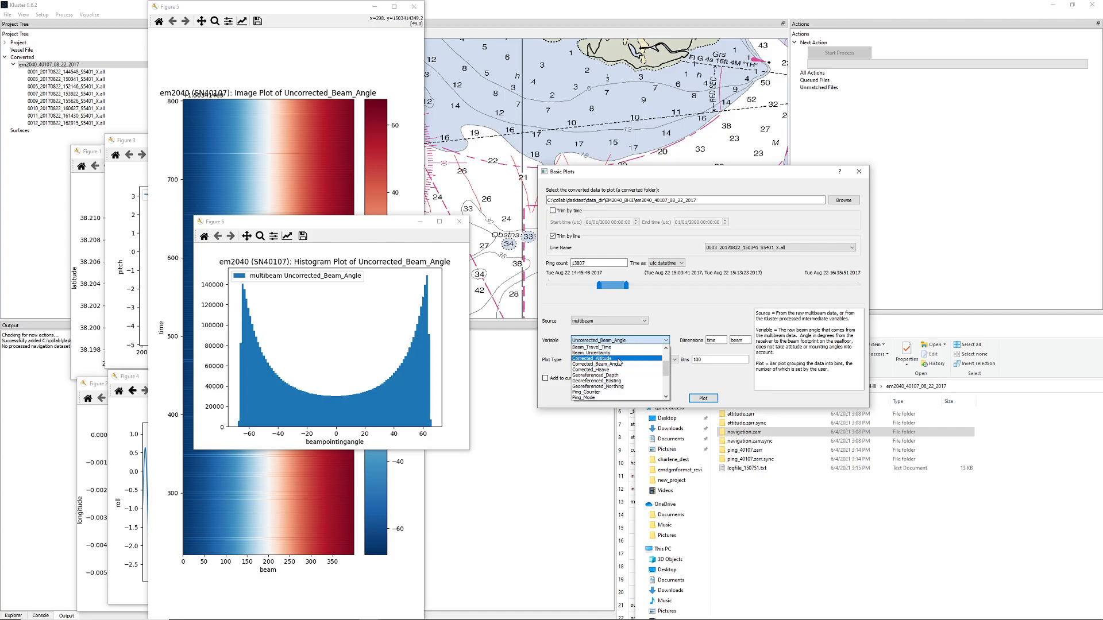
pyautogui.click(618, 364)
pyautogui.click(653, 360)
pyautogui.click(643, 370)
pyautogui.click(703, 398)
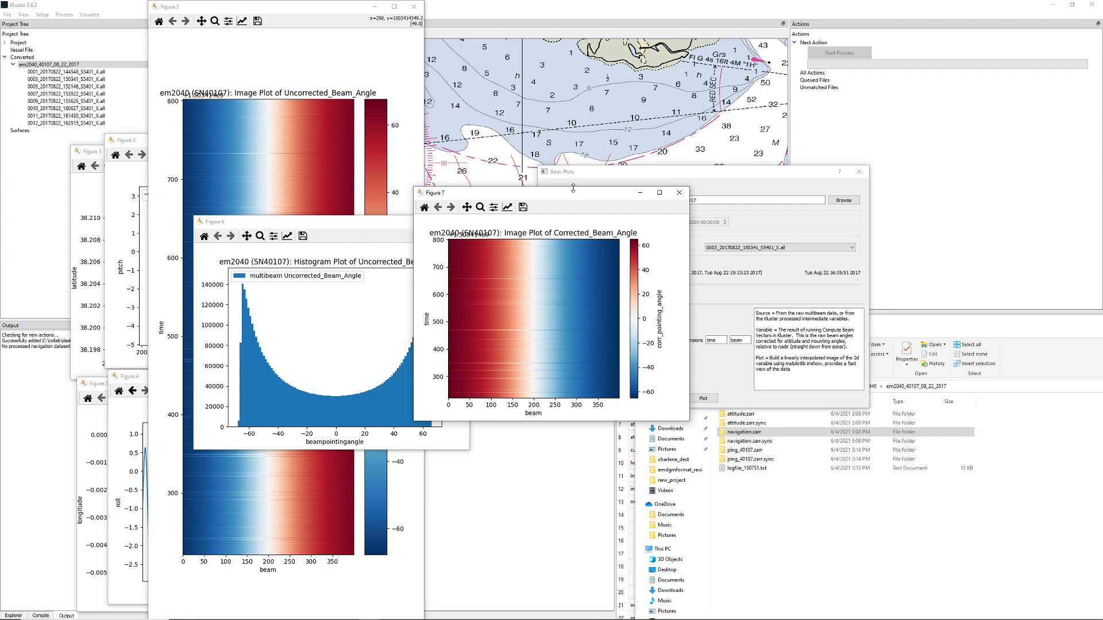
pyautogui.click(679, 193)
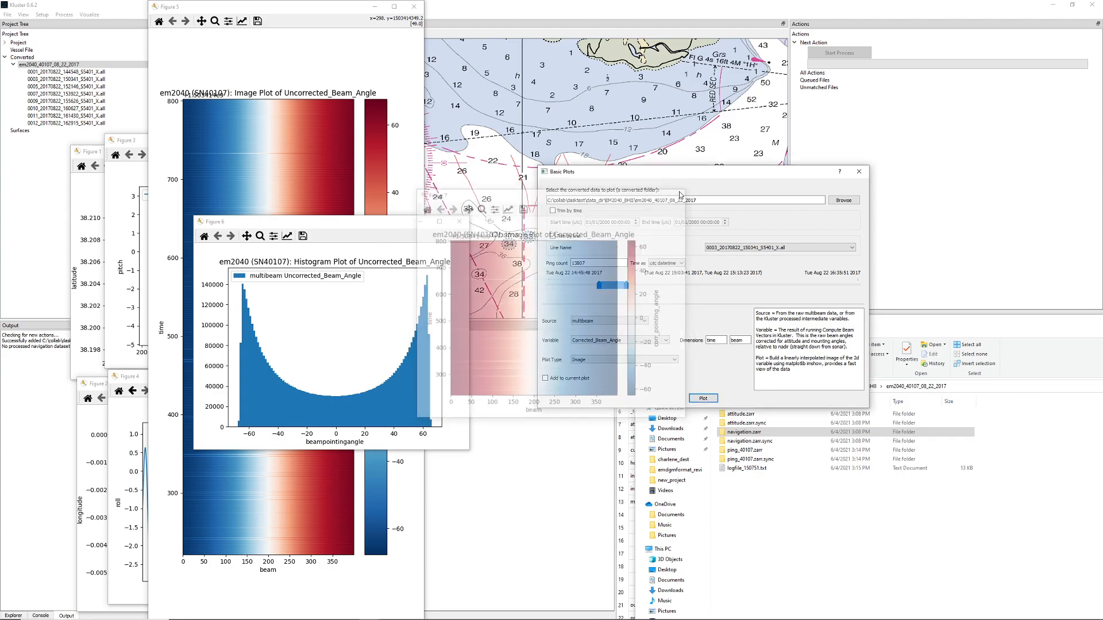
# Widen the Basic Plots dialog to give the source, variable and plot description more room
pyautogui.click(639, 343)
pyautogui.scroll(-5, 609, 379)
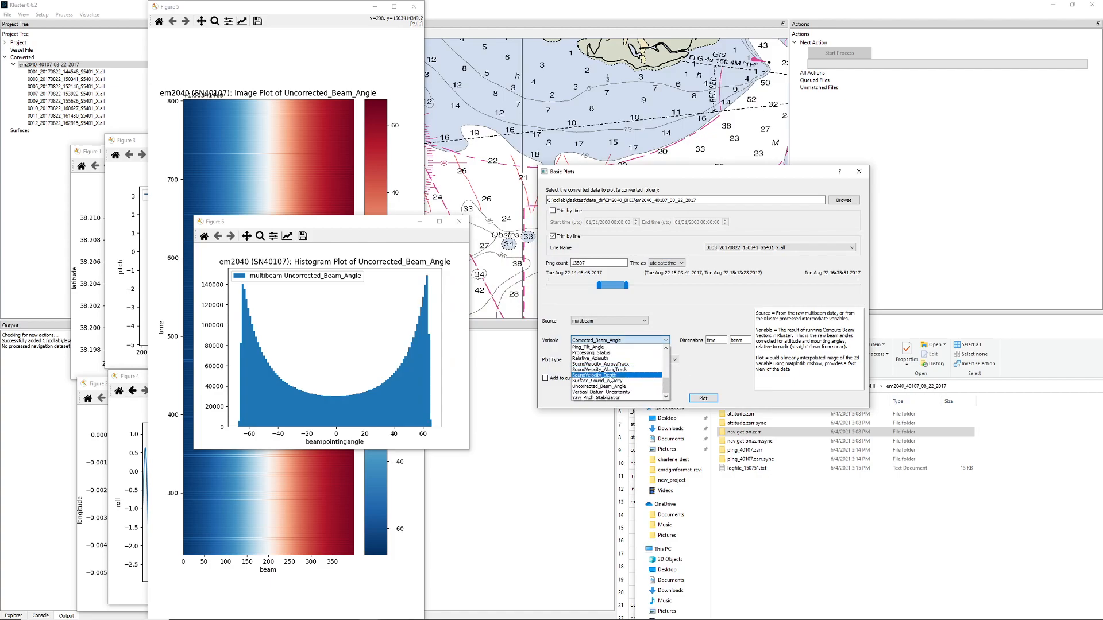
pyautogui.click(709, 361)
pyautogui.moveTo(870, 351); pyautogui.dragTo(754, 326)
pyautogui.click(829, 356)
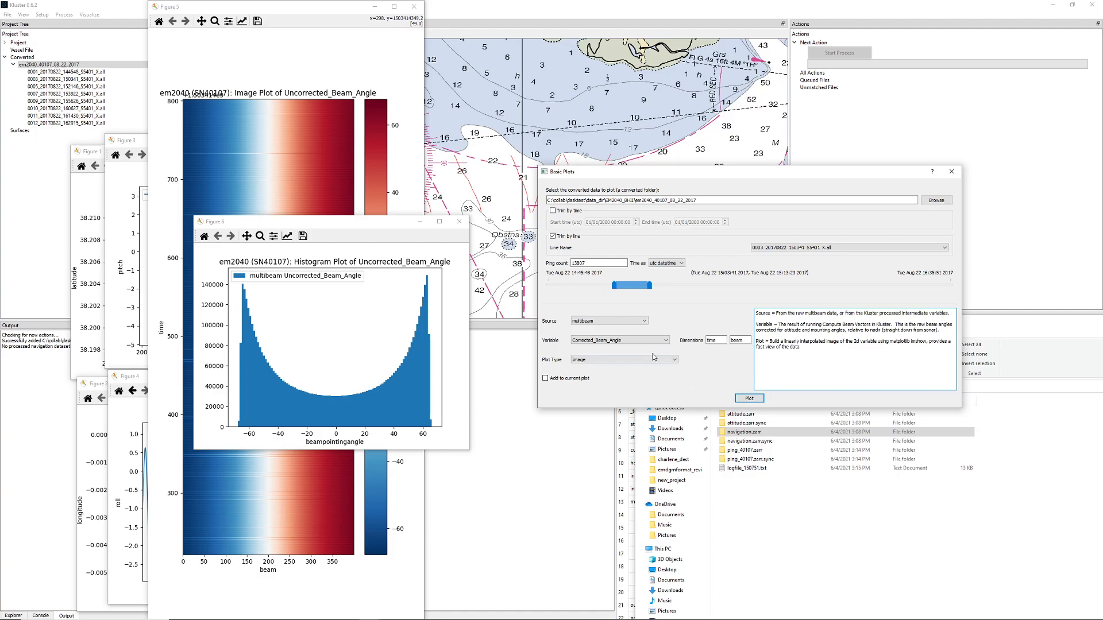
# Create a new line plot of pitch from the attitude source for the selected survey line
pyautogui.click(616, 321)
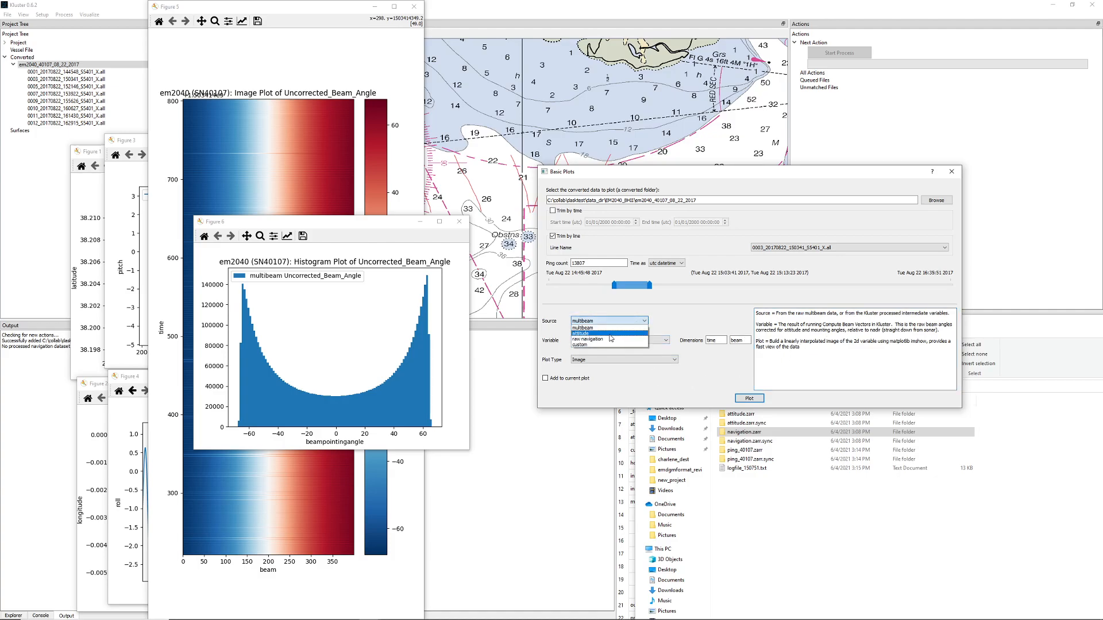
pyautogui.click(611, 334)
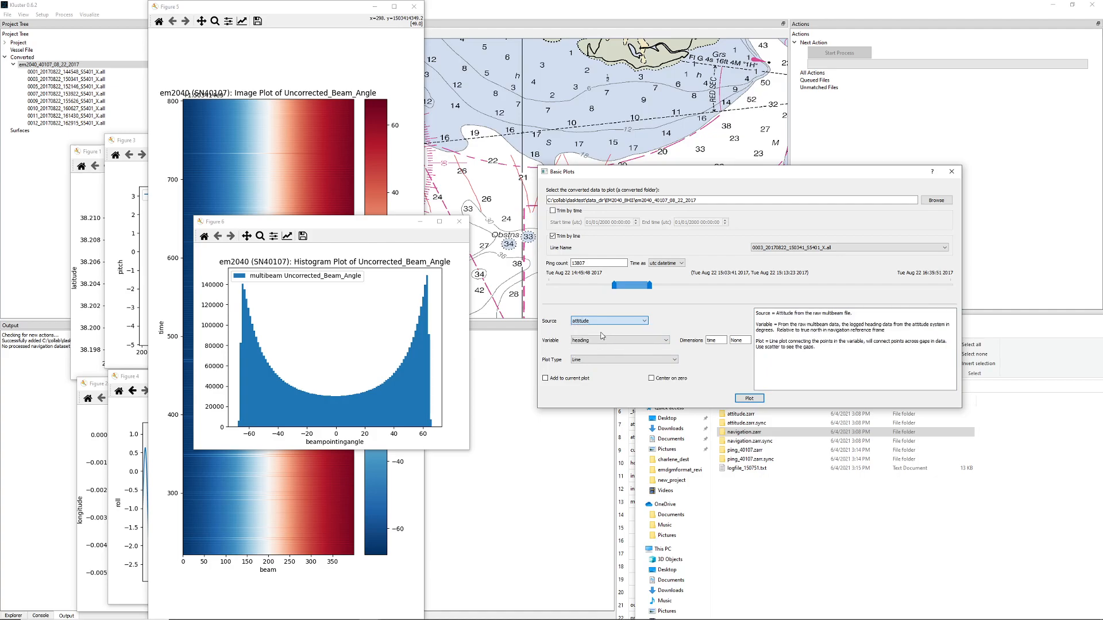
pyautogui.click(614, 340)
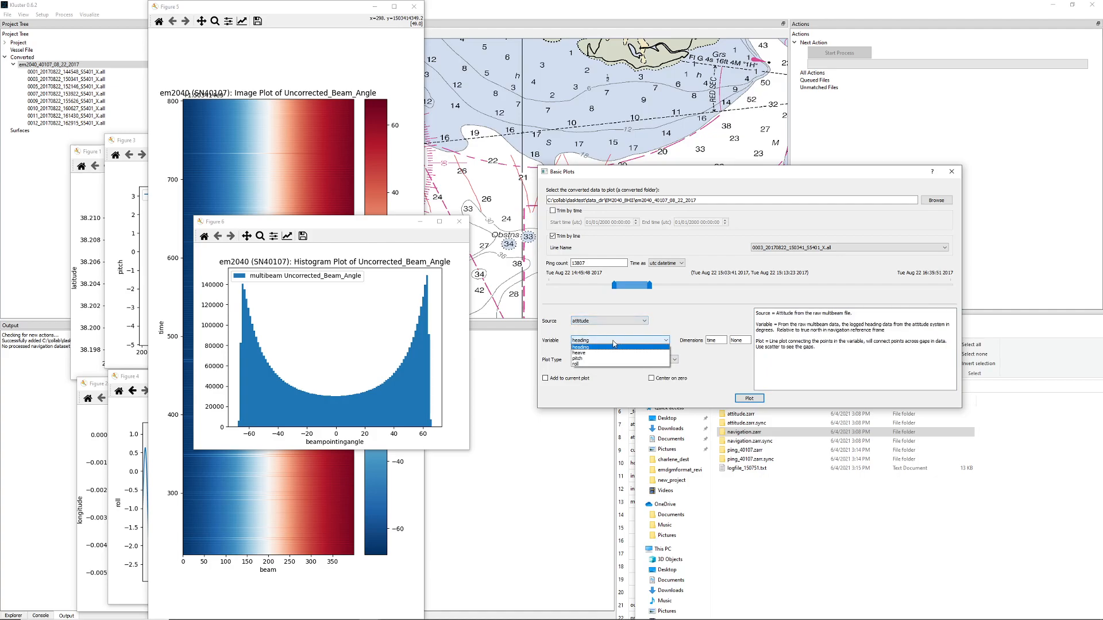
pyautogui.click(589, 361)
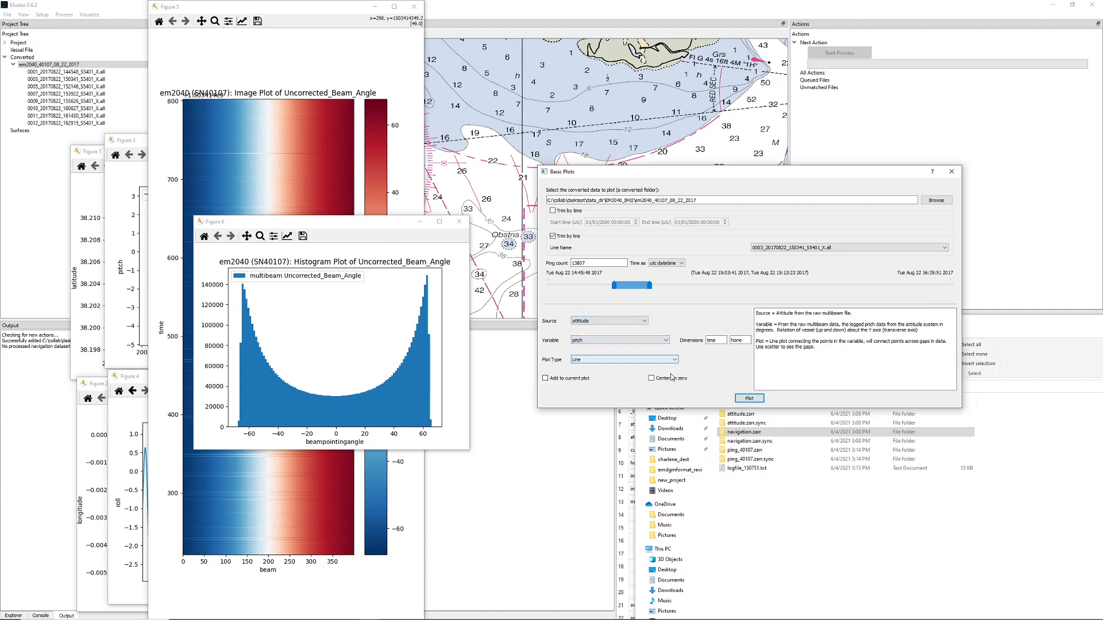
pyautogui.click(749, 398)
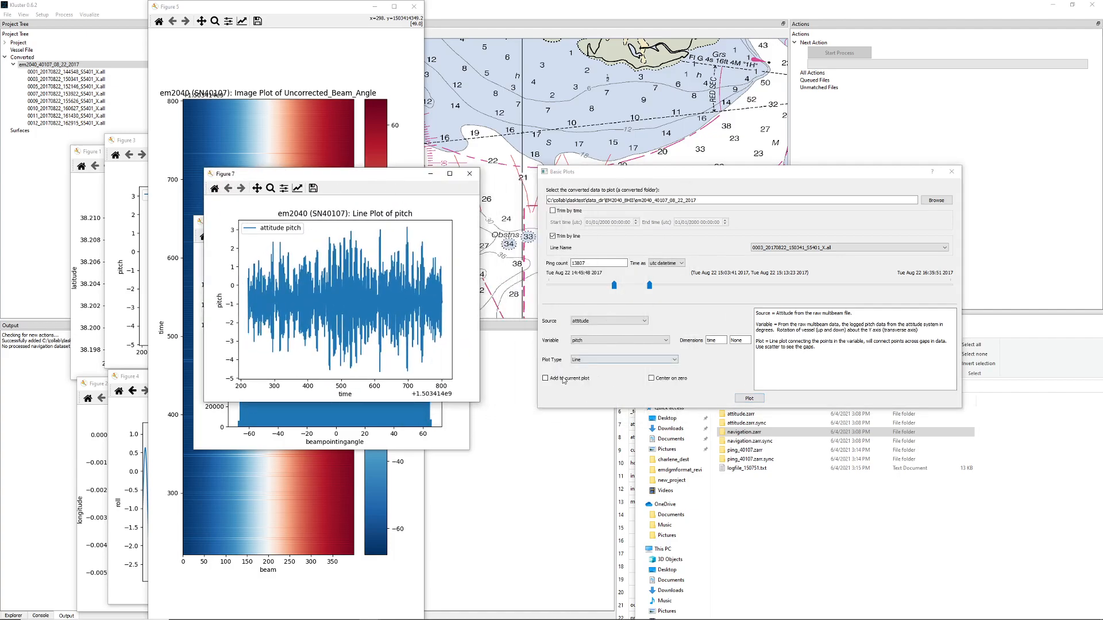
# Add line plots of attitude roll and heave to the current pitch plot
pyautogui.click(598, 341)
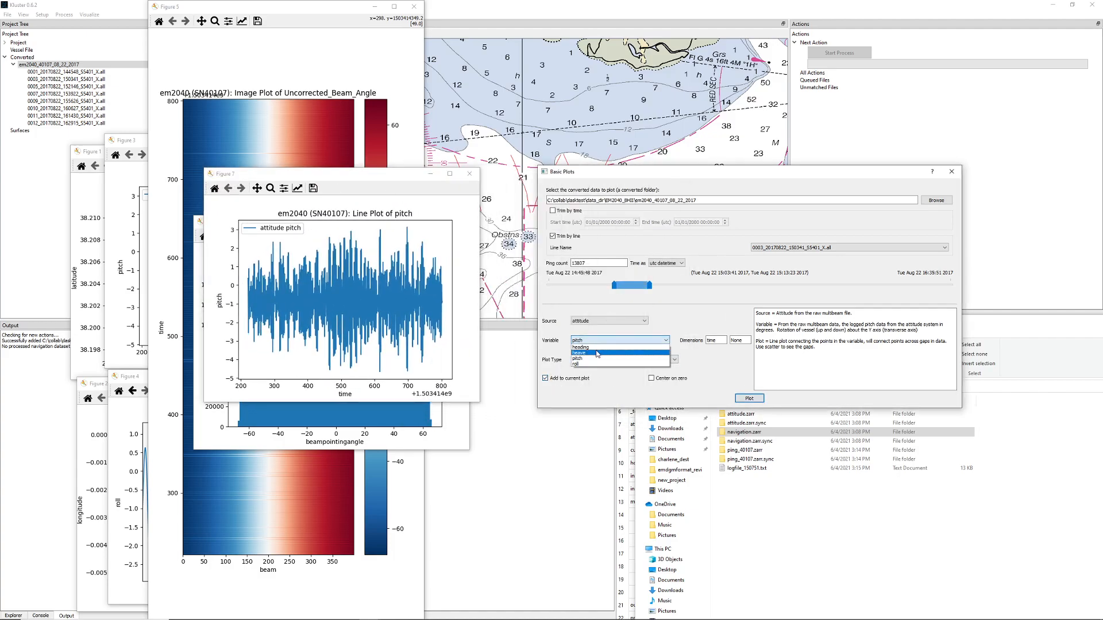
pyautogui.click(600, 368)
pyautogui.click(749, 398)
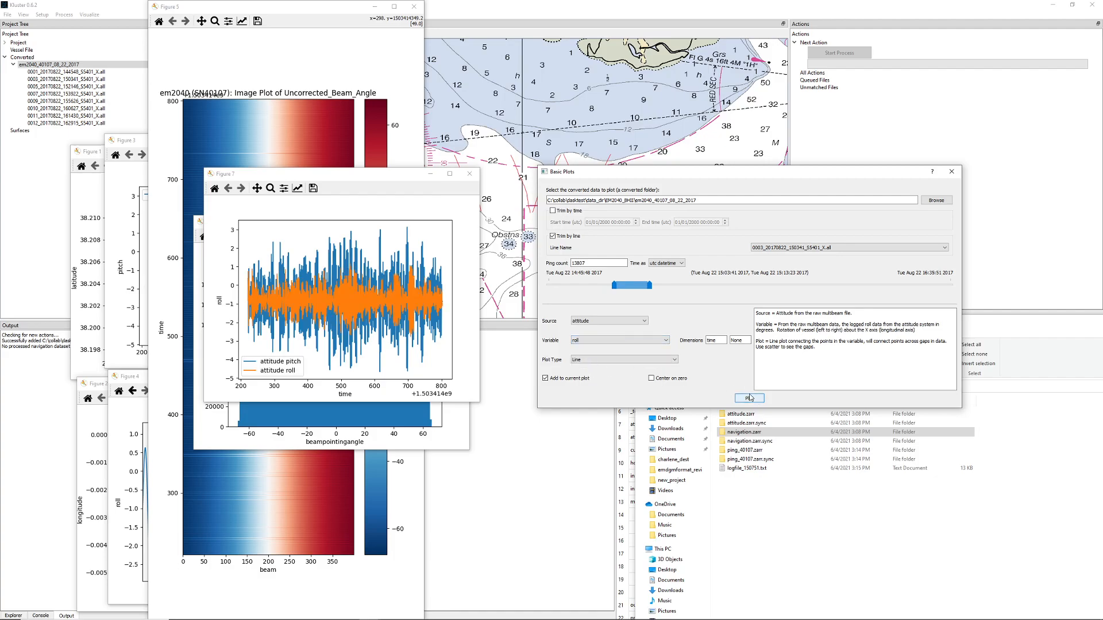
pyautogui.click(602, 341)
pyautogui.click(600, 352)
pyautogui.click(755, 401)
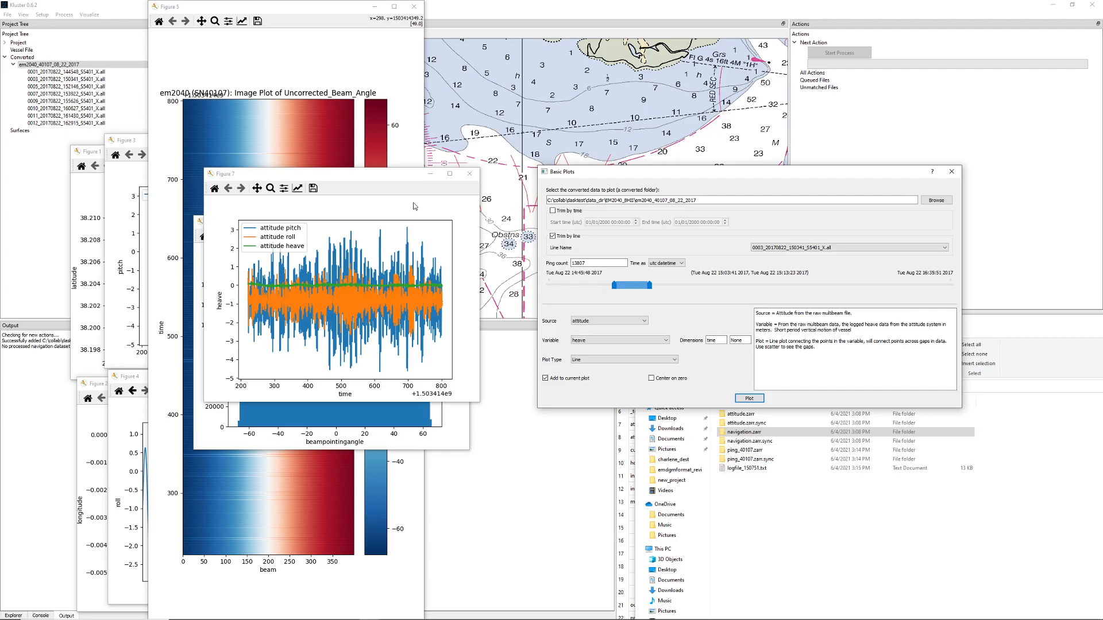
# Generate a Corrected Beam Vectors animation from the custom source in its own figure, without adding it to the current plot
pyautogui.click(635, 321)
pyautogui.click(621, 345)
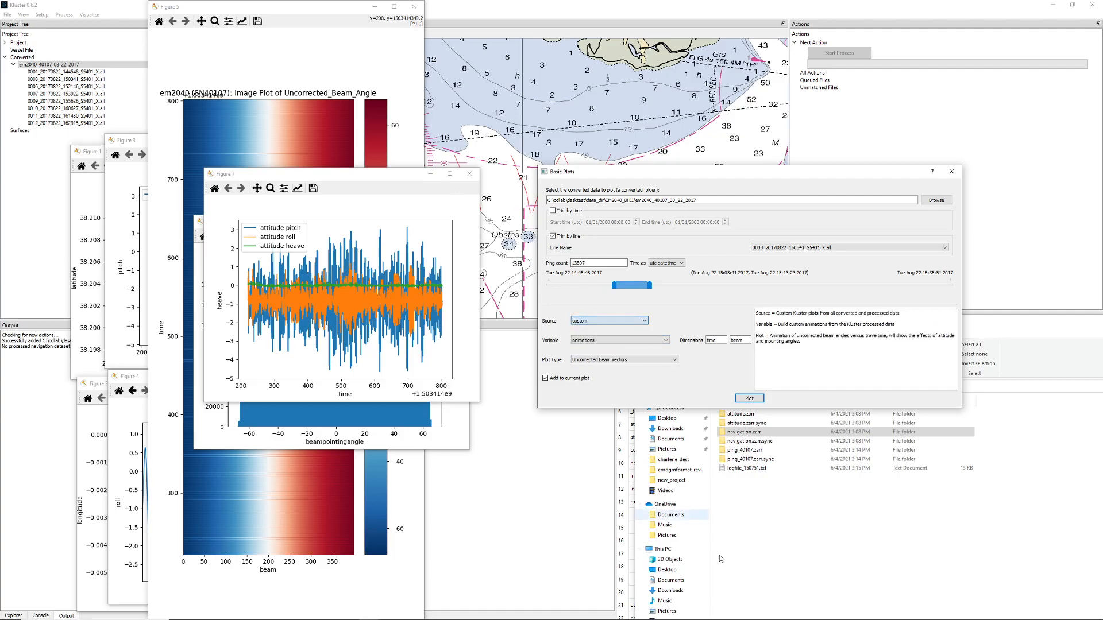
pyautogui.click(614, 342)
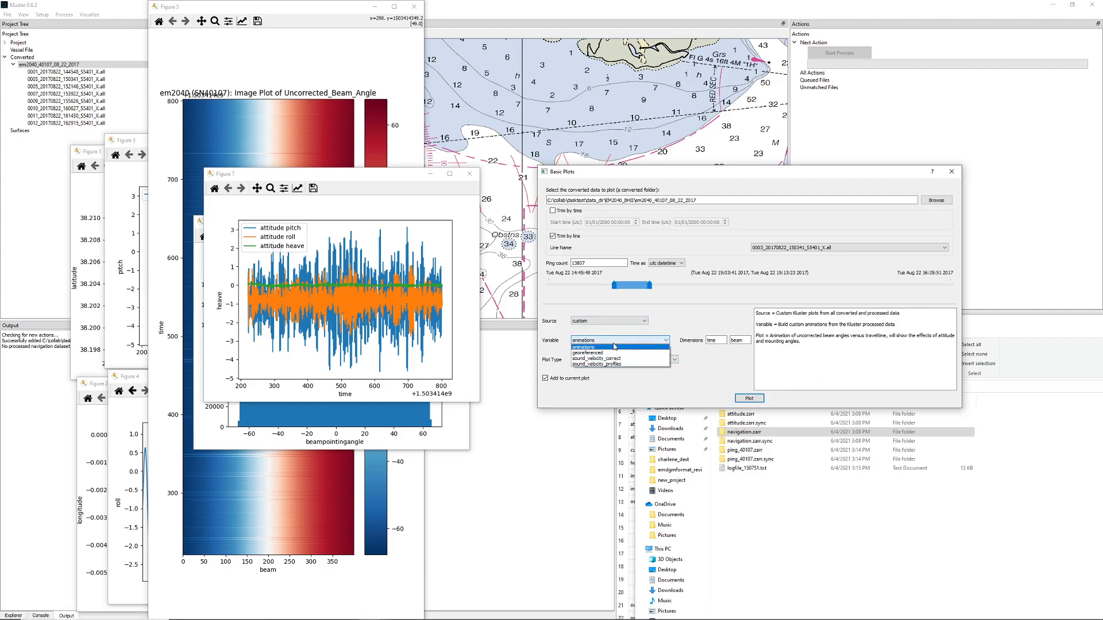
pyautogui.click(614, 349)
pyautogui.click(622, 359)
pyautogui.click(624, 372)
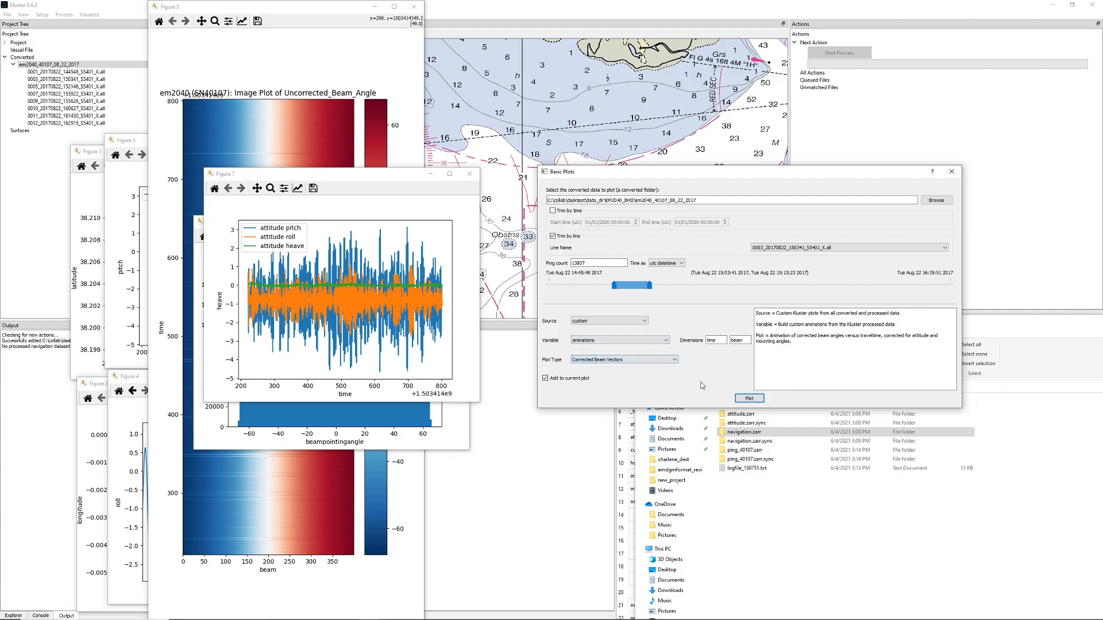
pyautogui.click(568, 380)
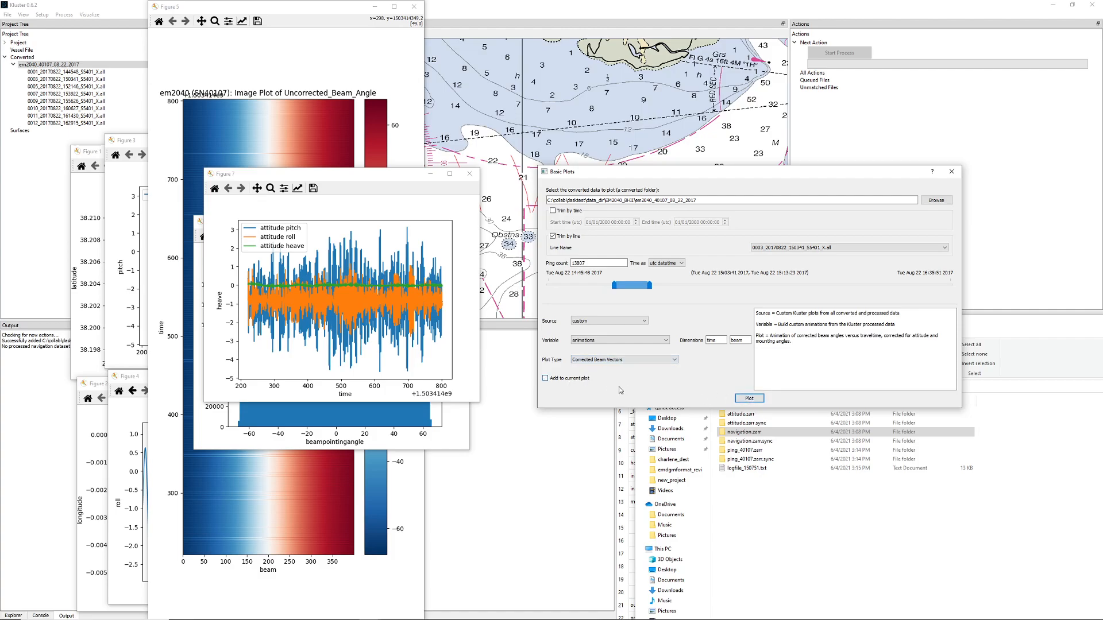
pyautogui.click(750, 398)
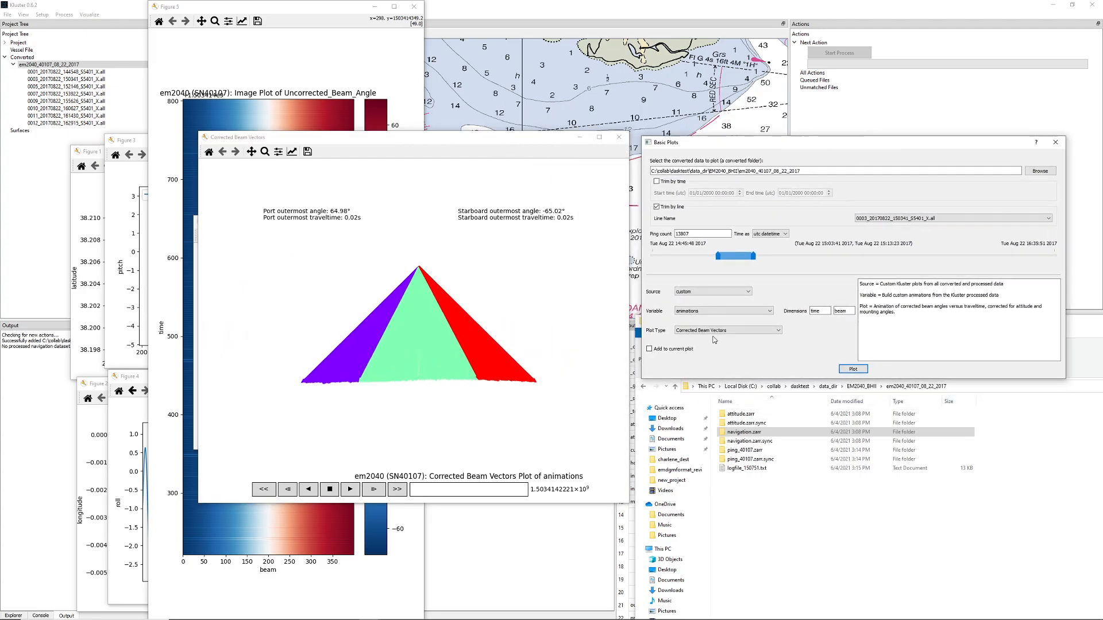
# Examine the corrected beam vectors in the running animation by zooming in and resetting the view, and close its figure
pyautogui.click(265, 151)
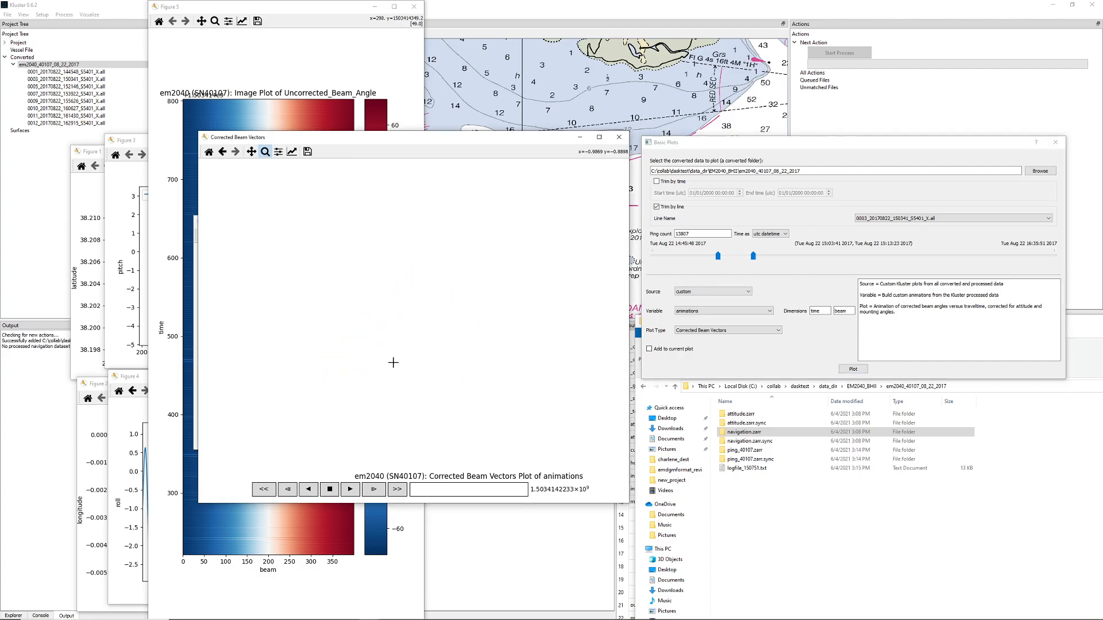
pyautogui.click(209, 152)
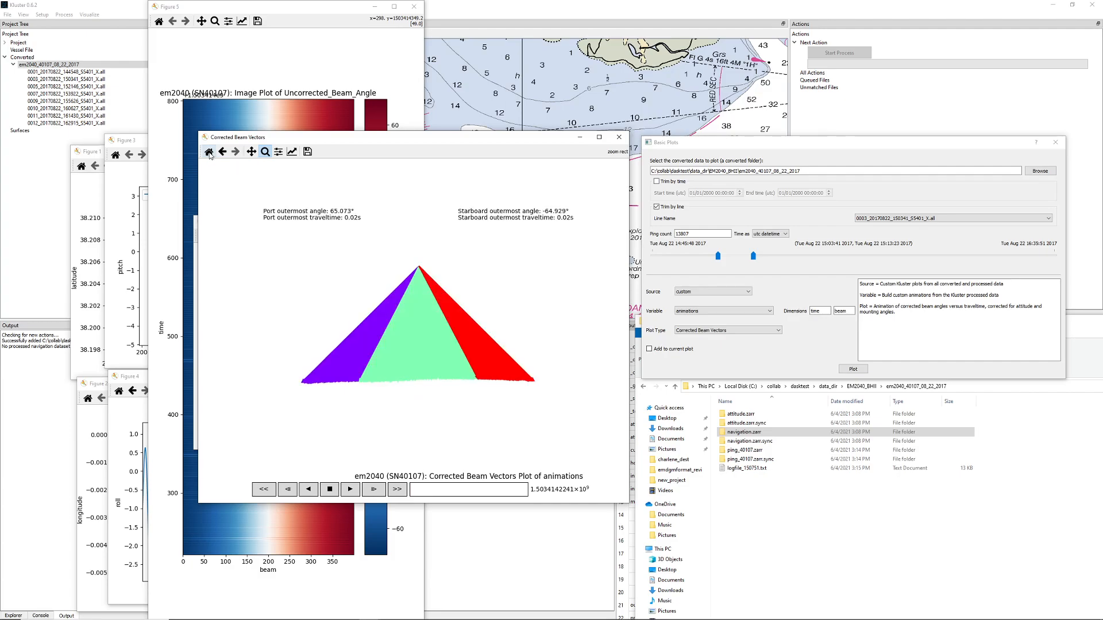
pyautogui.moveTo(363, 365); pyautogui.dragTo(421, 388)
pyautogui.click(209, 152)
pyautogui.moveTo(336, 268); pyautogui.dragTo(500, 395)
pyautogui.moveTo(364, 365); pyautogui.dragTo(459, 449)
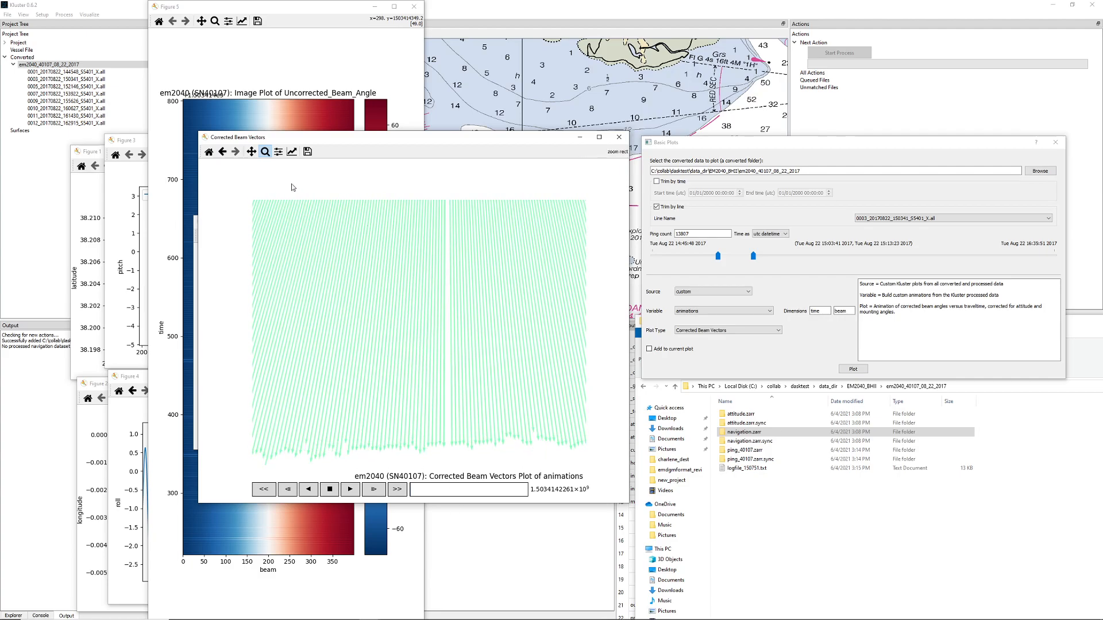
pyautogui.click(209, 156)
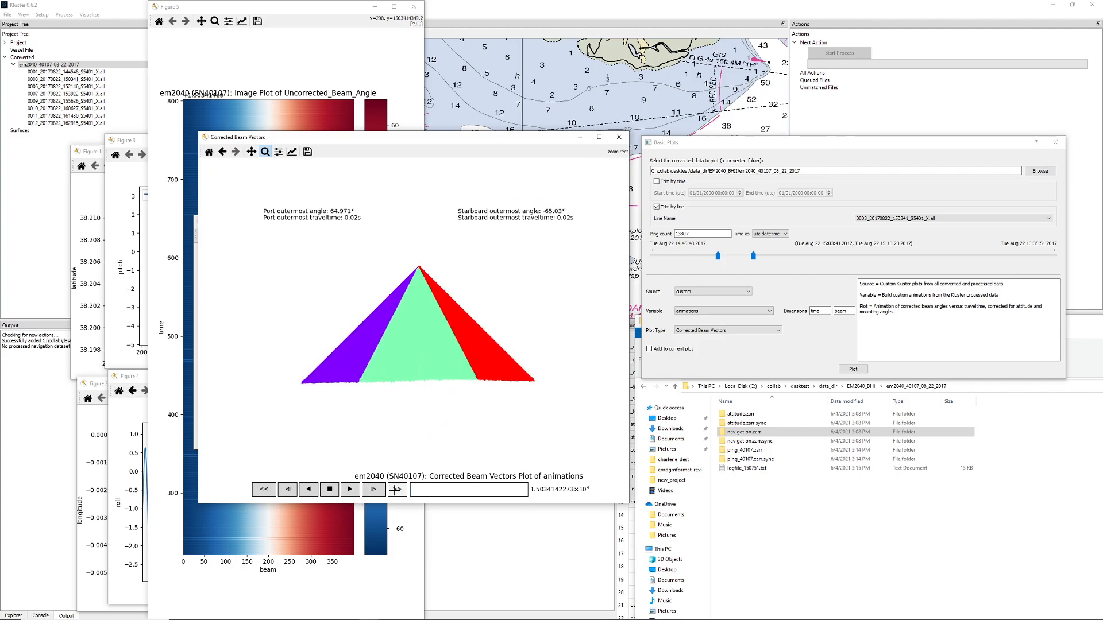
pyautogui.click(394, 489)
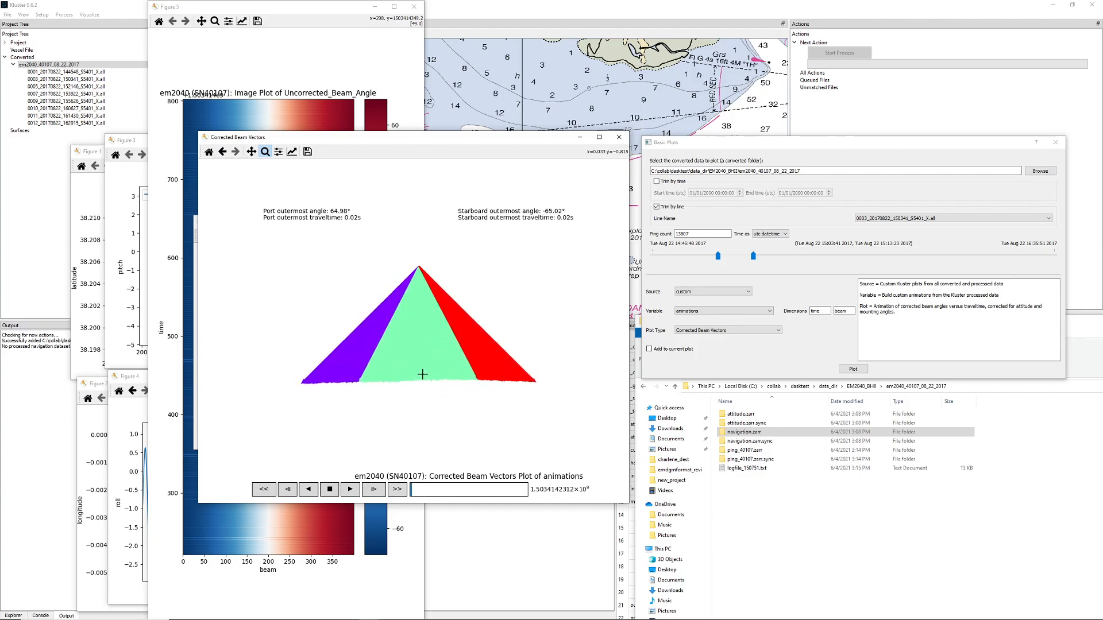
pyautogui.click(625, 136)
pyautogui.click(713, 311)
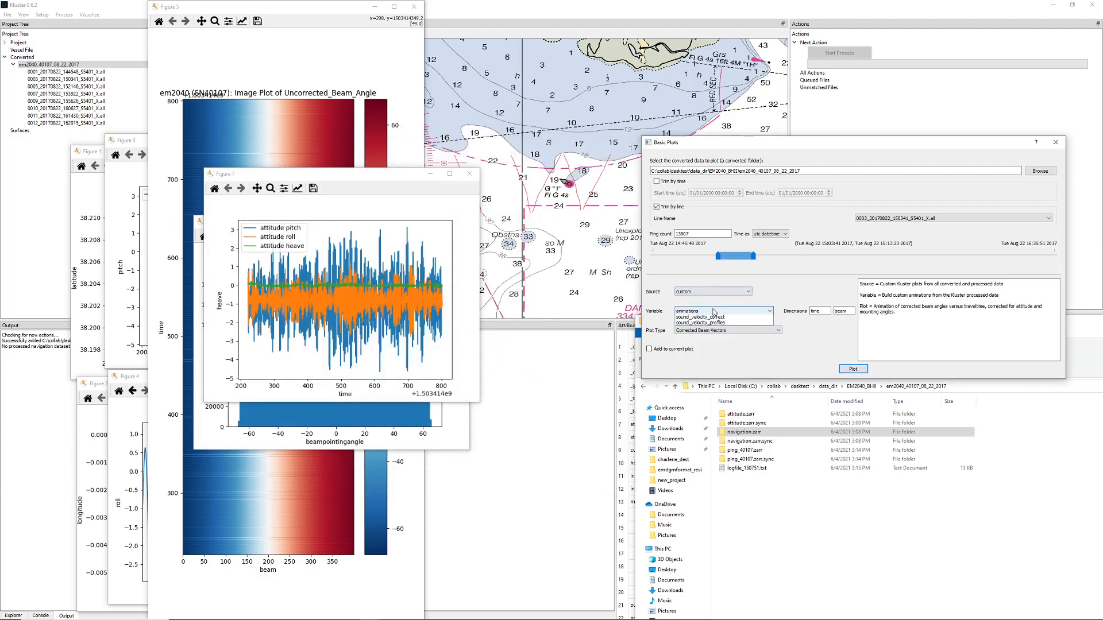
pyautogui.click(719, 318)
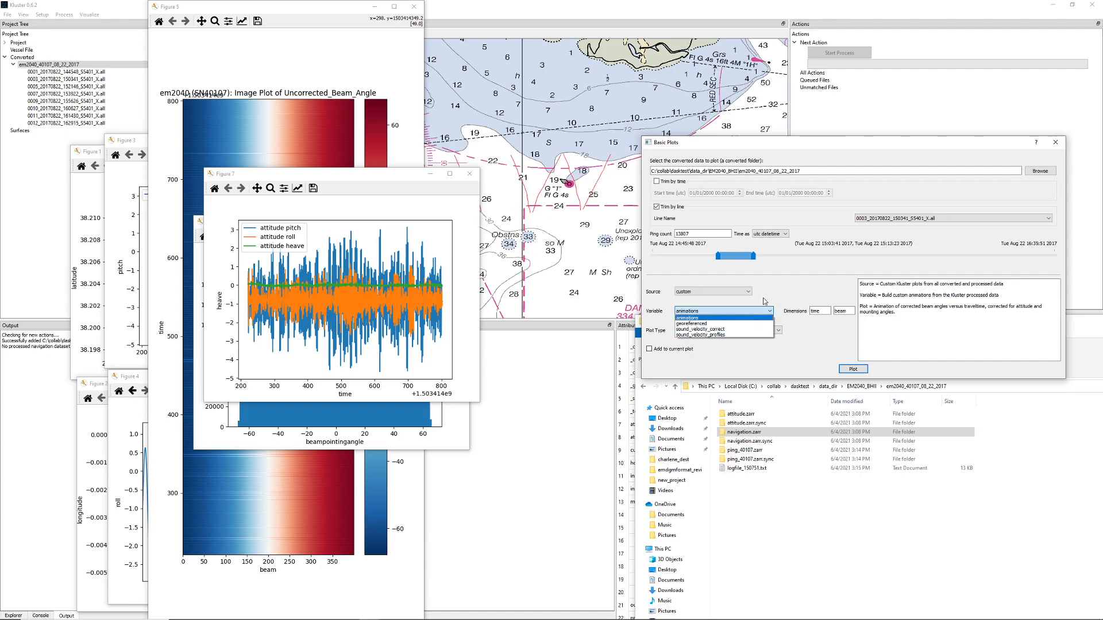
pyautogui.click(729, 331)
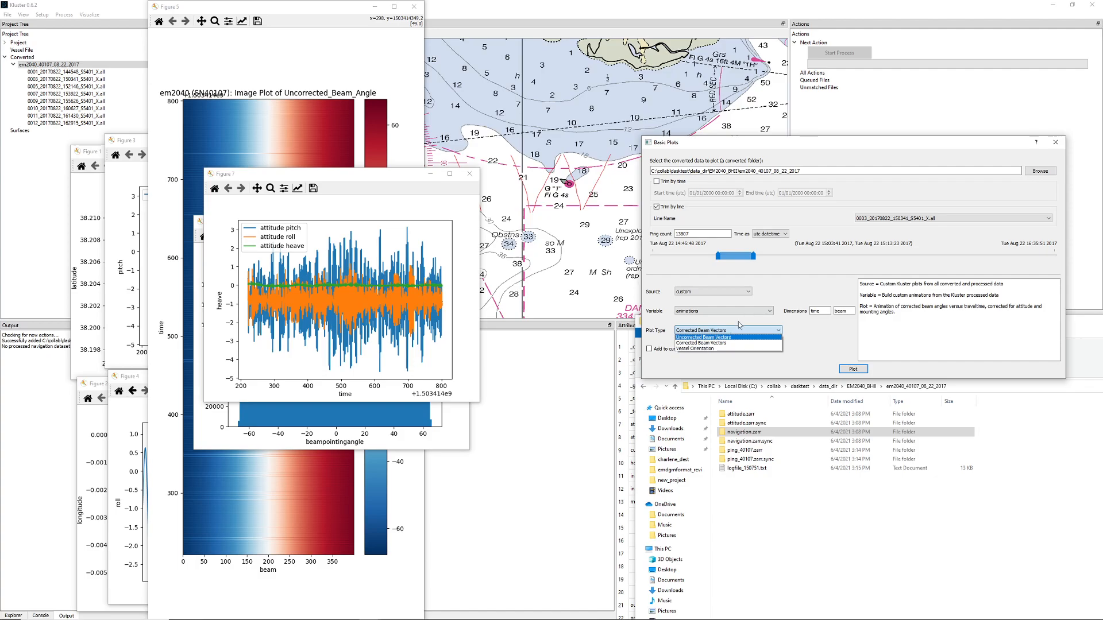
pyautogui.click(804, 324)
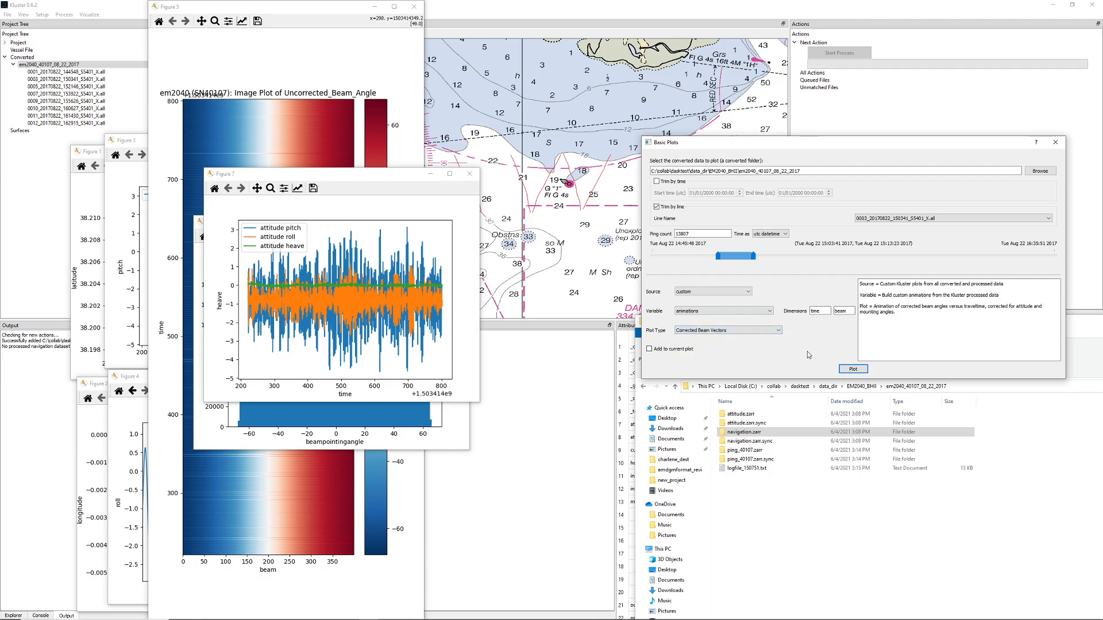